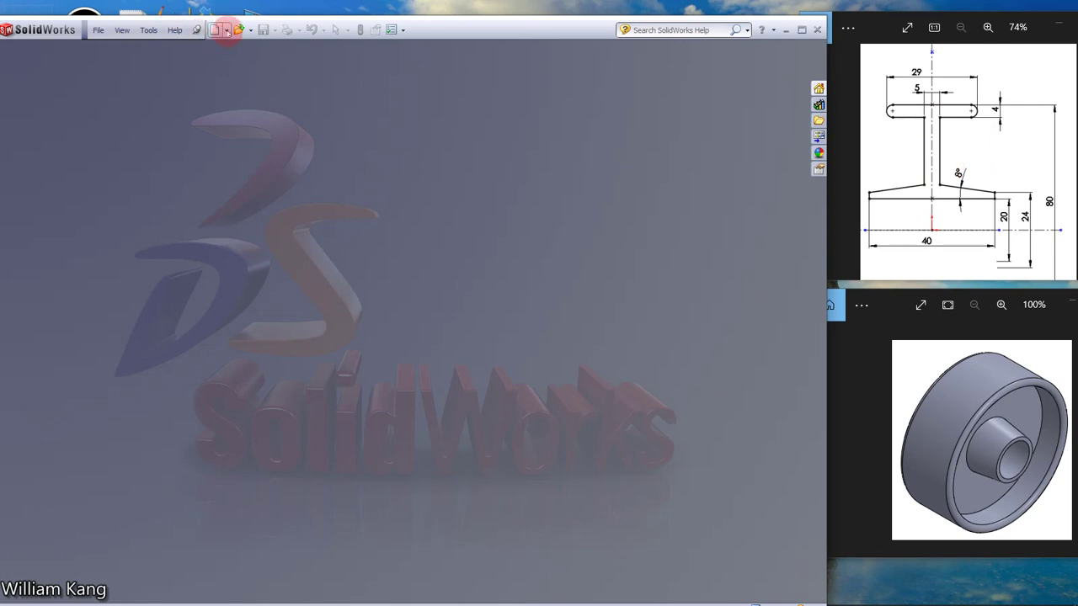
Create a new blank Part document (Part4)
click(227, 30)
click(235, 45)
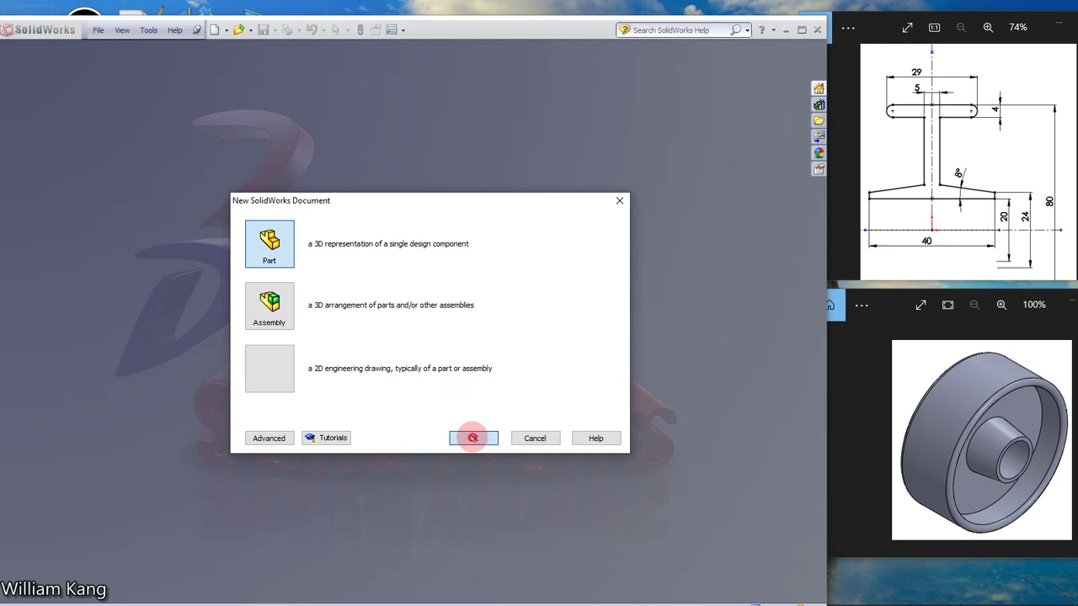
click(473, 438)
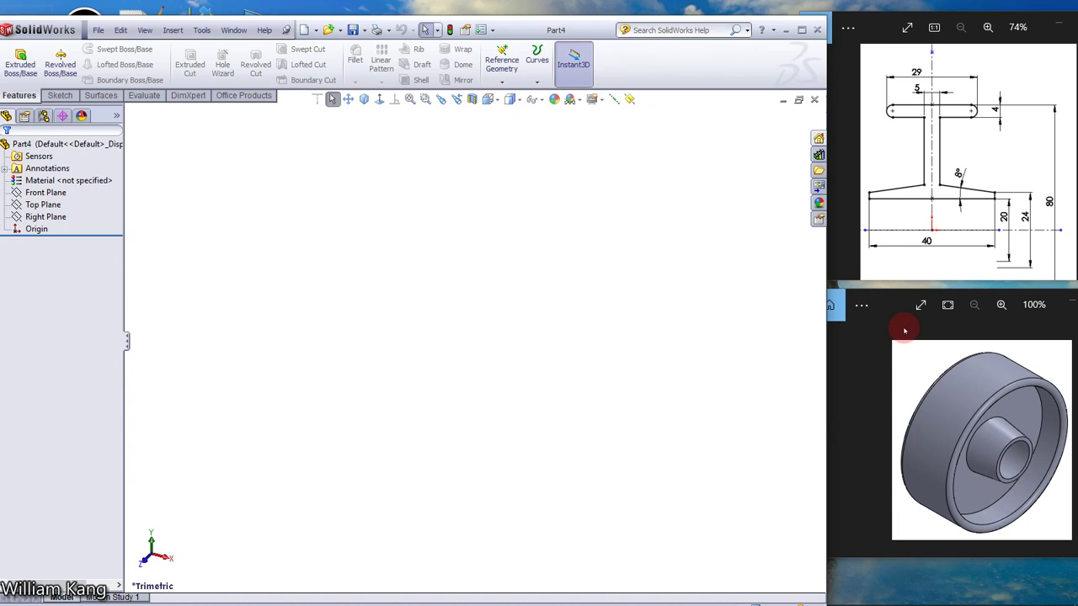
Open a new sketch, Sketch1, on the Front Plane, viewed face-on
click(42, 181)
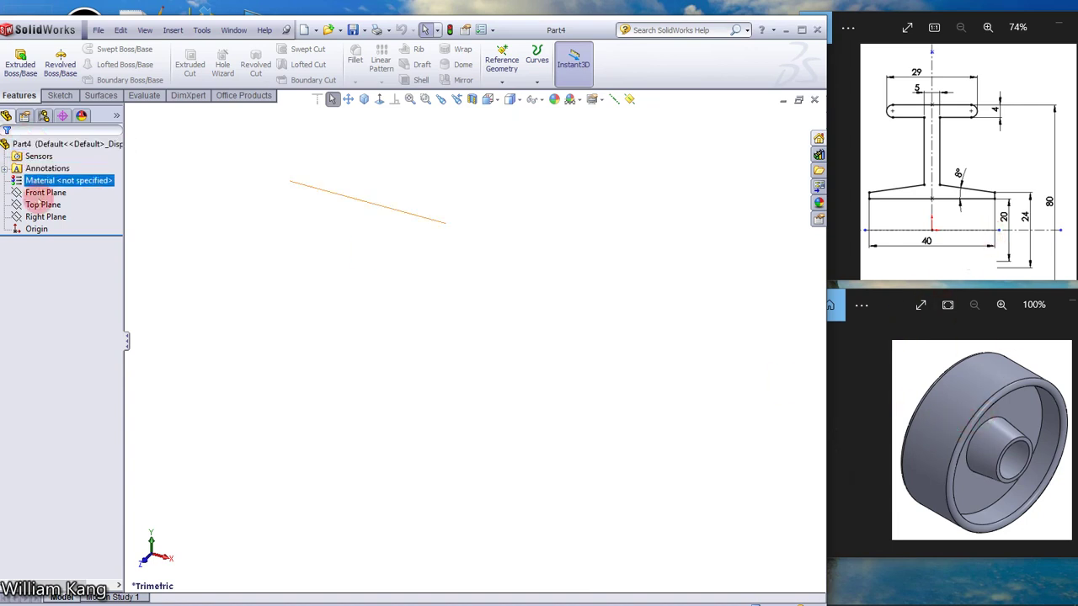
click(43, 193)
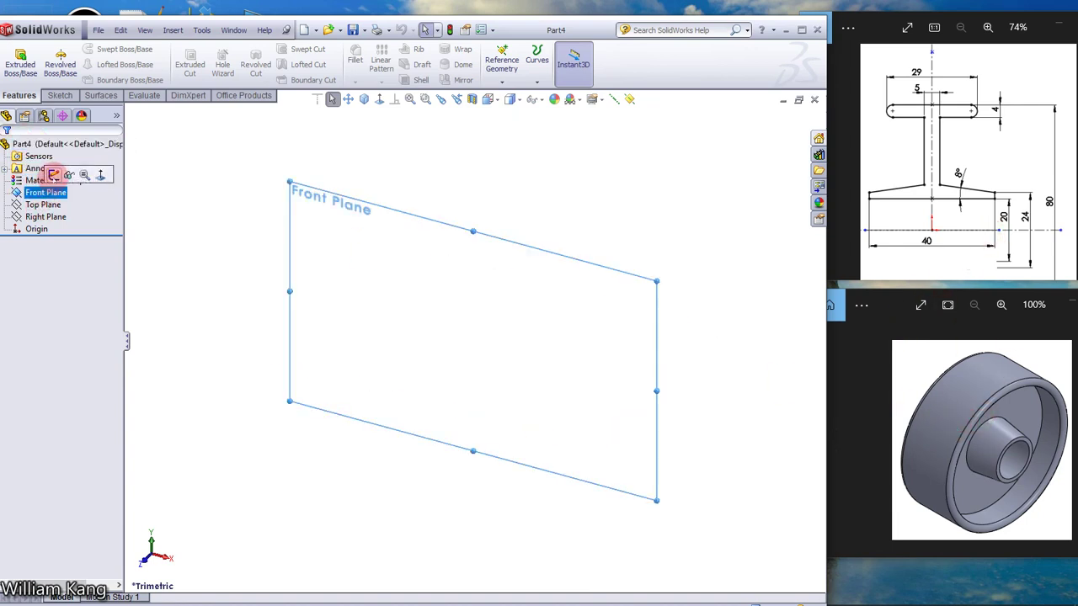
click(53, 174)
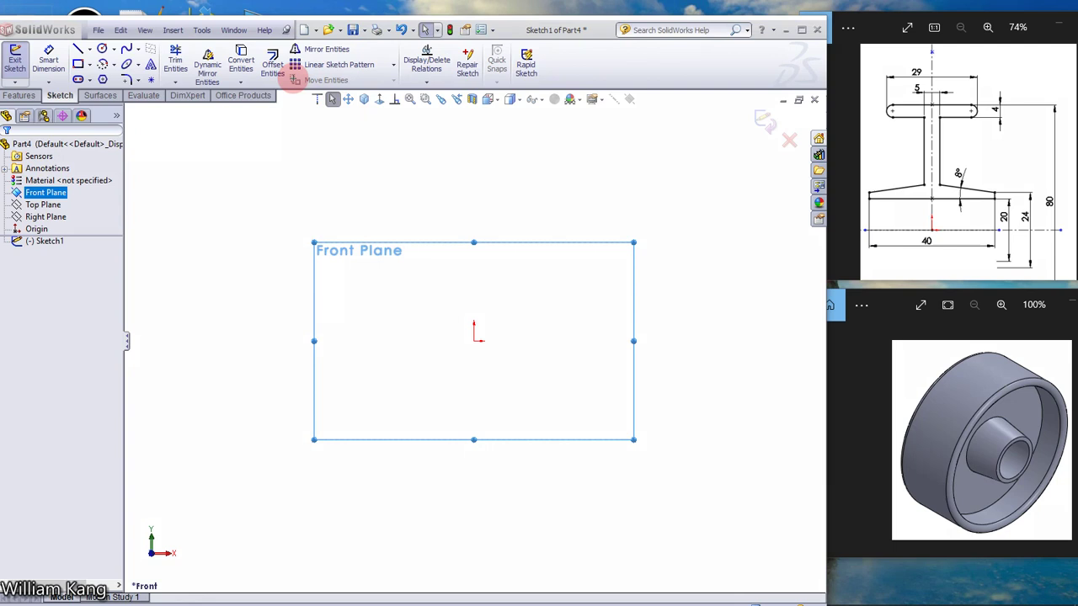
click(207, 65)
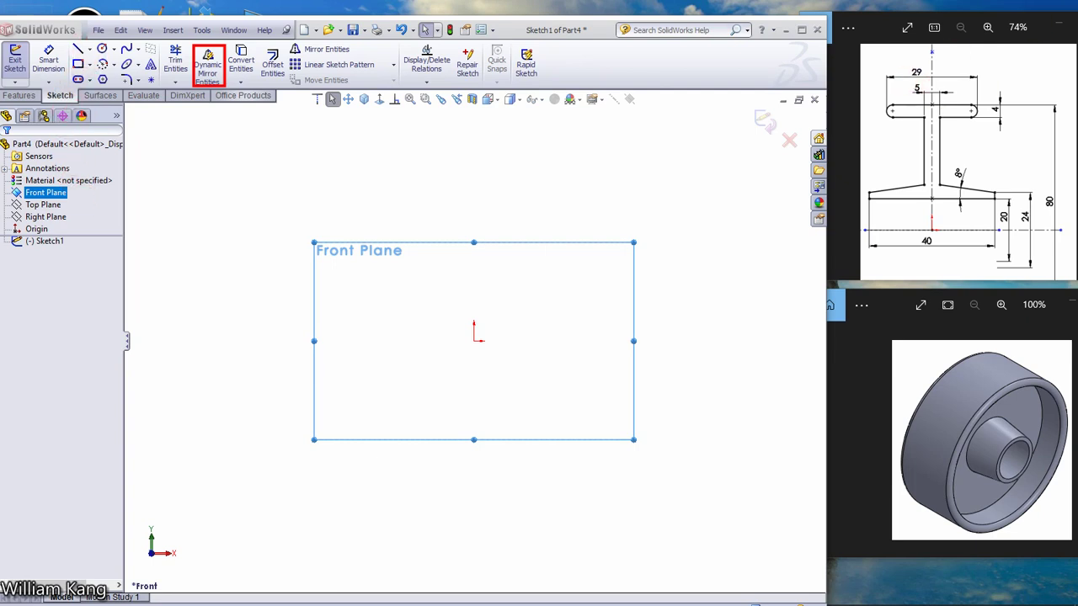
Draw two centrelines from the origin, one vertical upward and one horizontal to the right
click(90, 49)
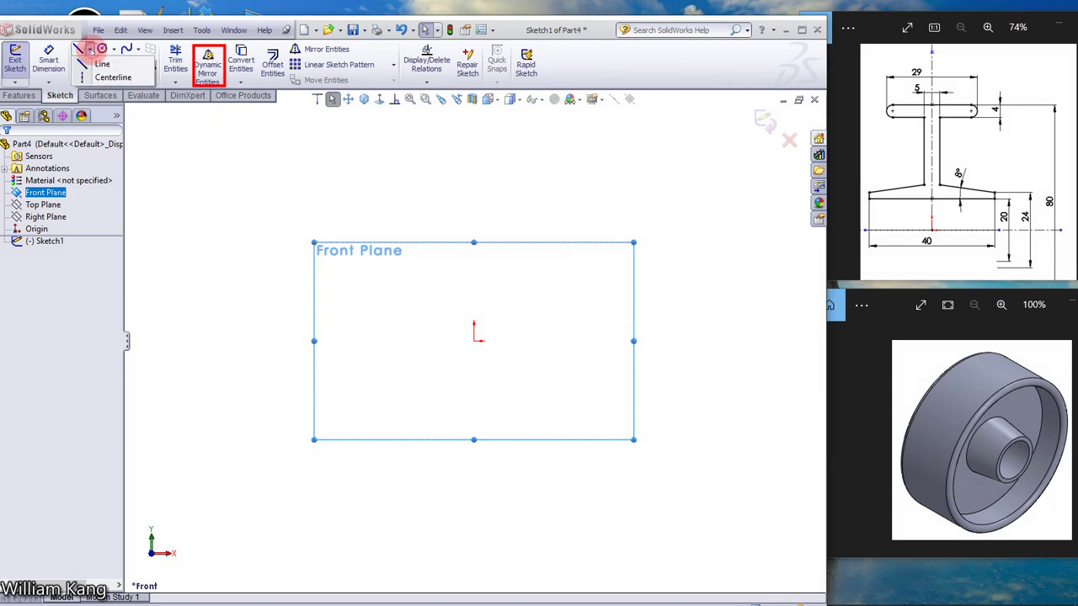
click(92, 76)
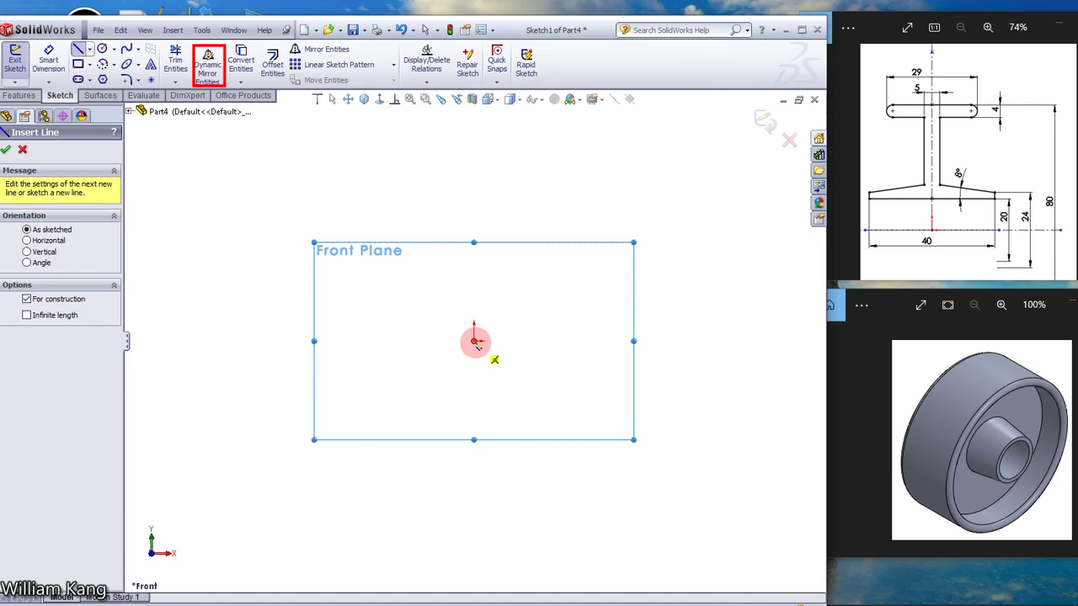
click(474, 340)
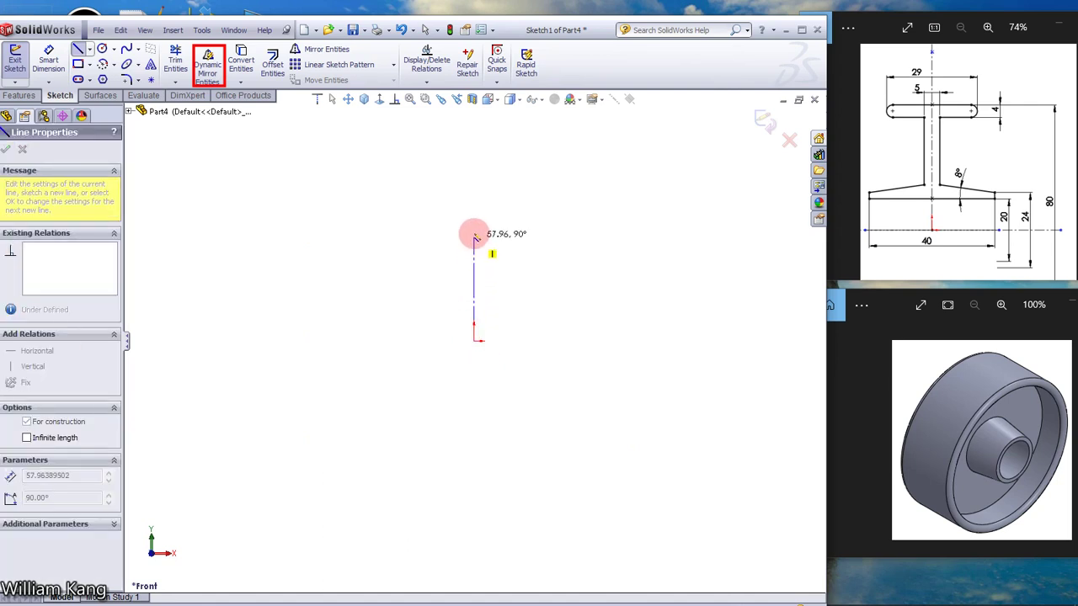
click(475, 236)
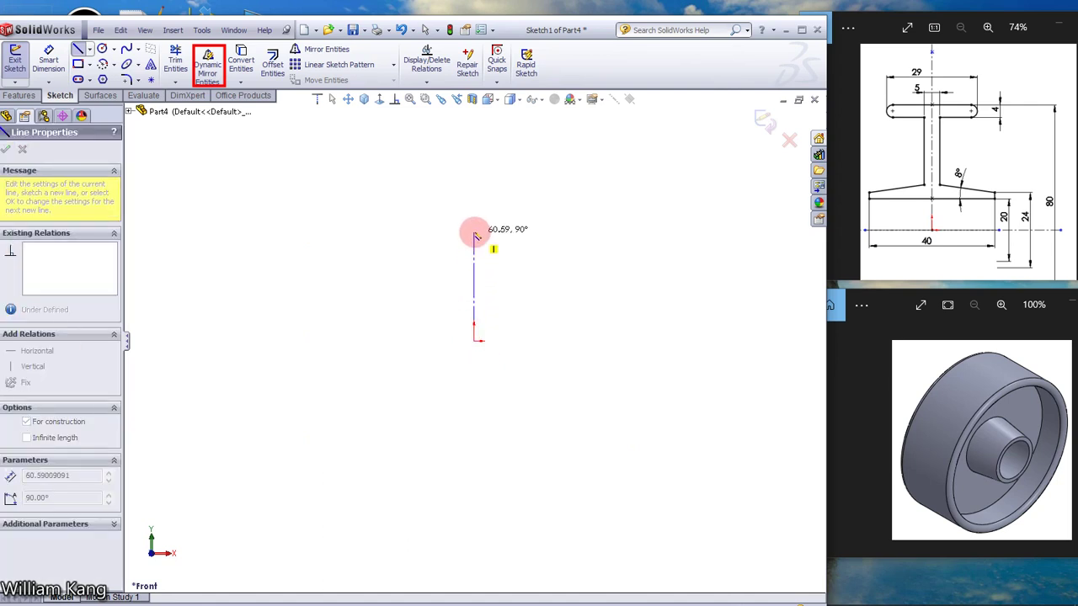
click(475, 235)
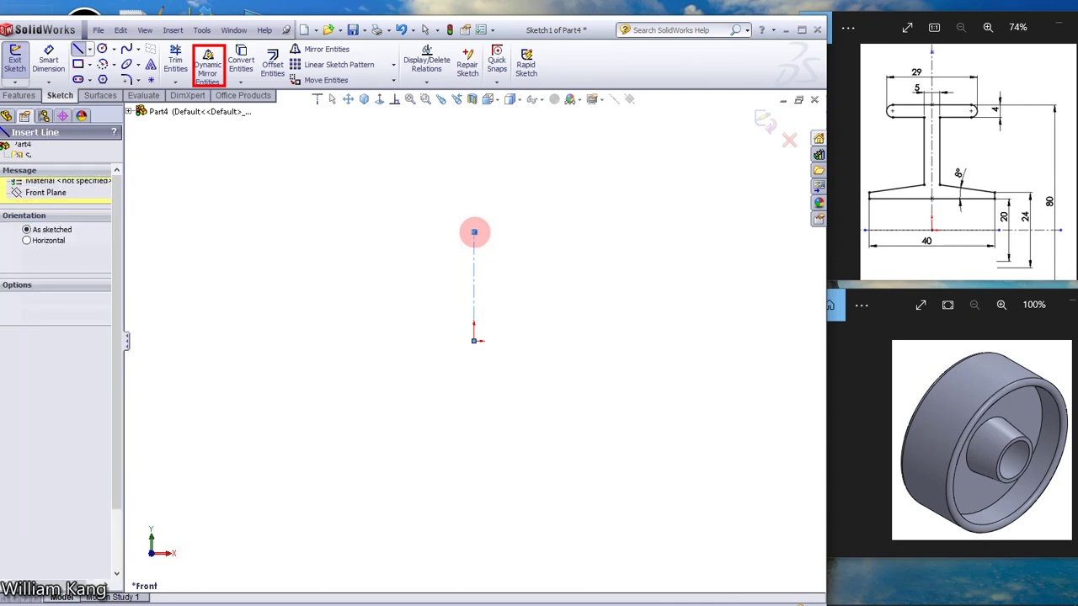
key(Escape)
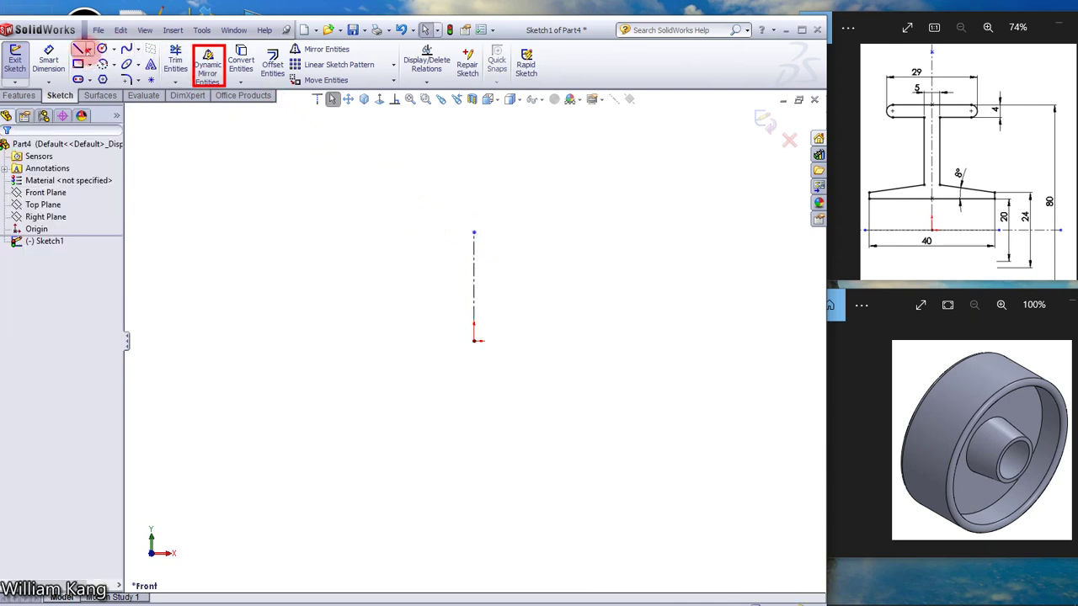
key(l)
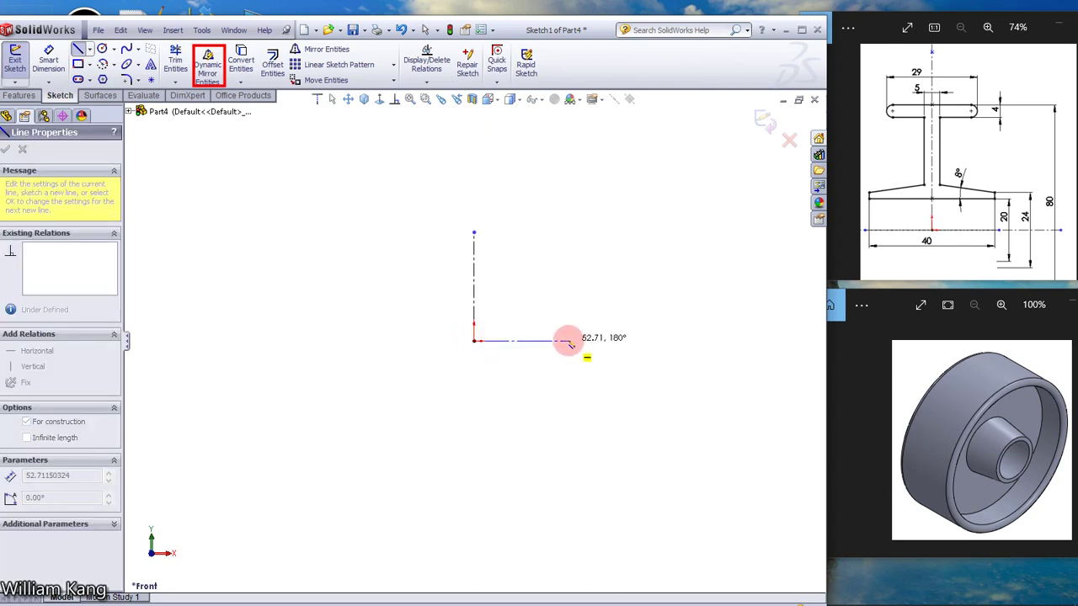
click(568, 340)
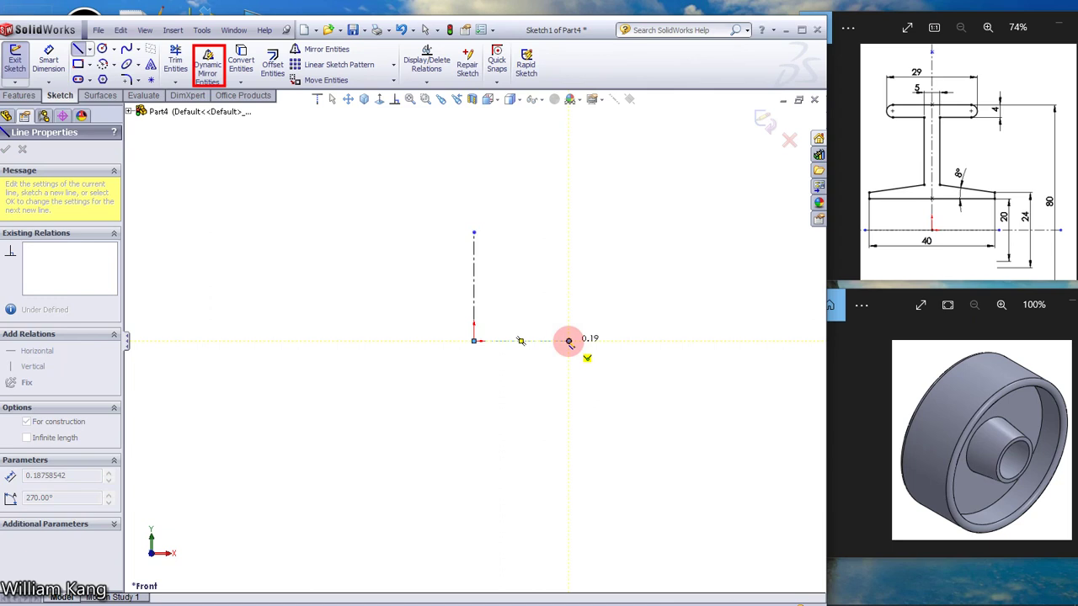
key(Escape)
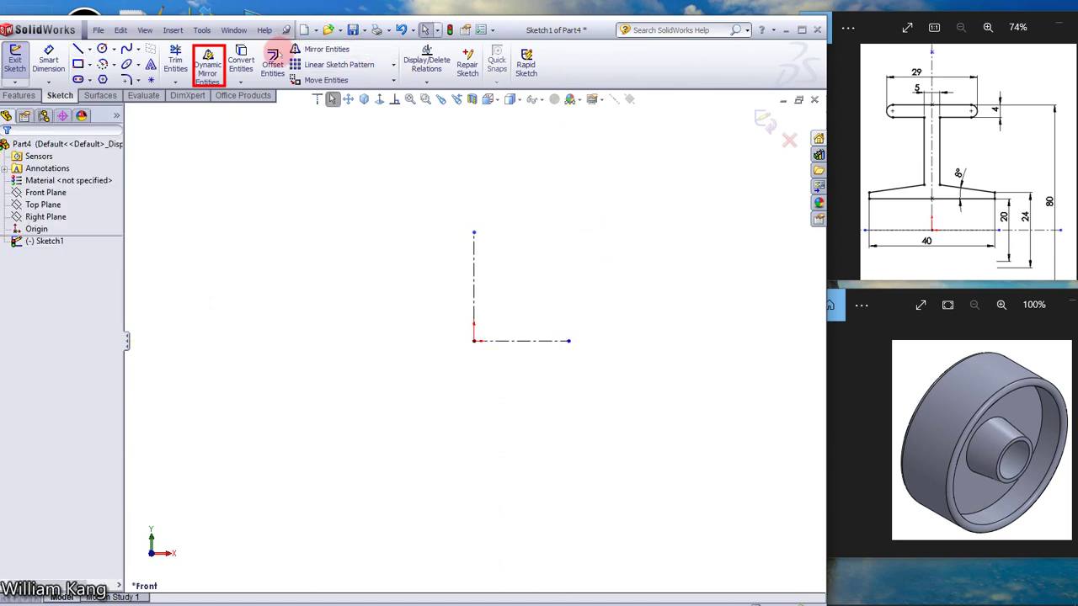
Turn on Dynamic Mirror with the vertical centreline as the mirror axis
click(210, 74)
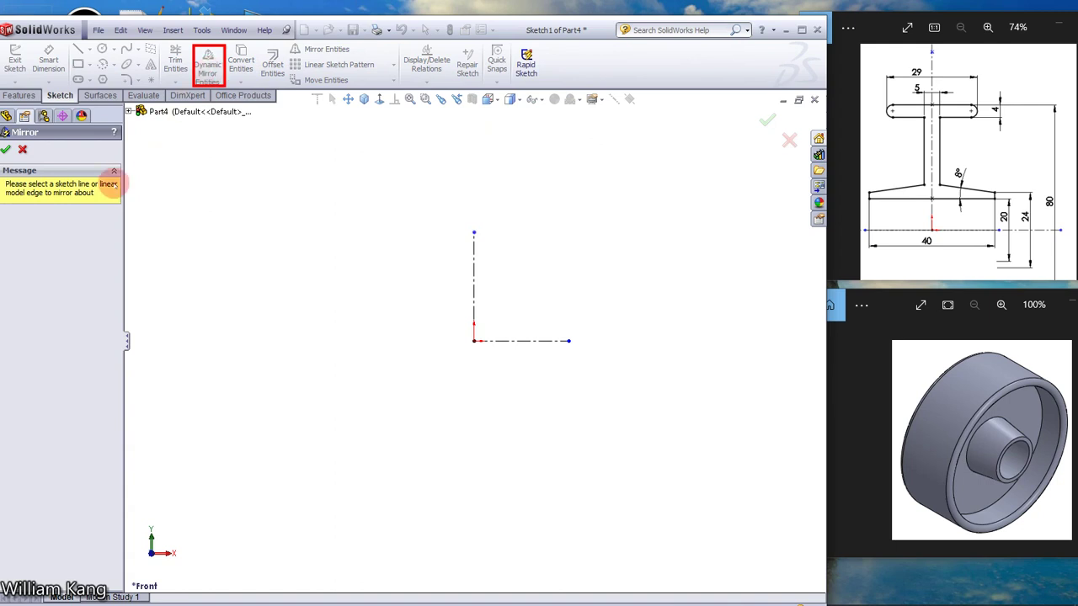
click(474, 283)
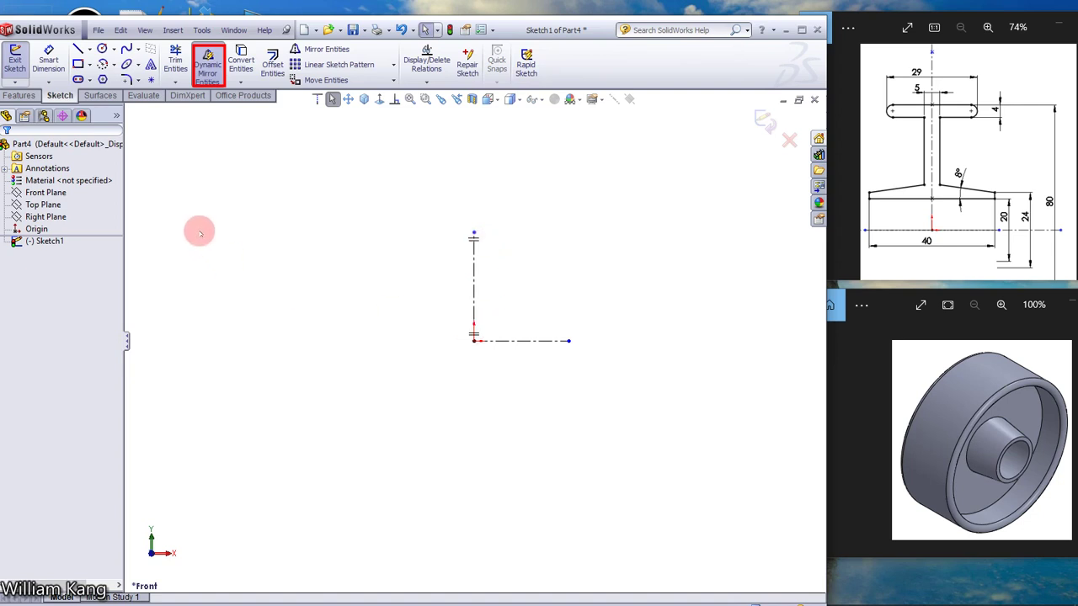
scroll(240, 277, down, 3)
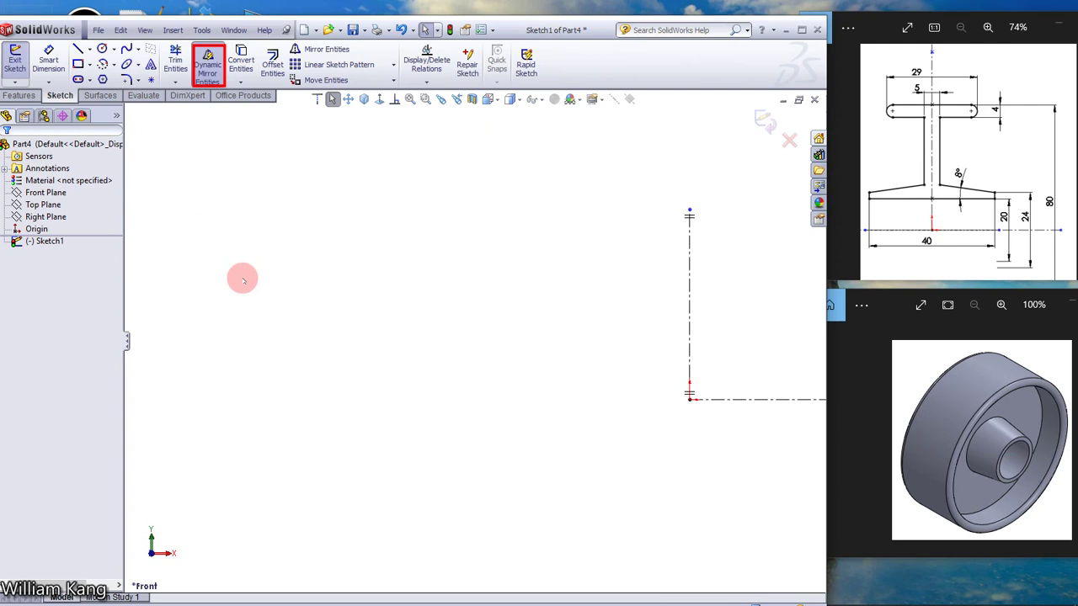
scroll(242, 280, down, 3)
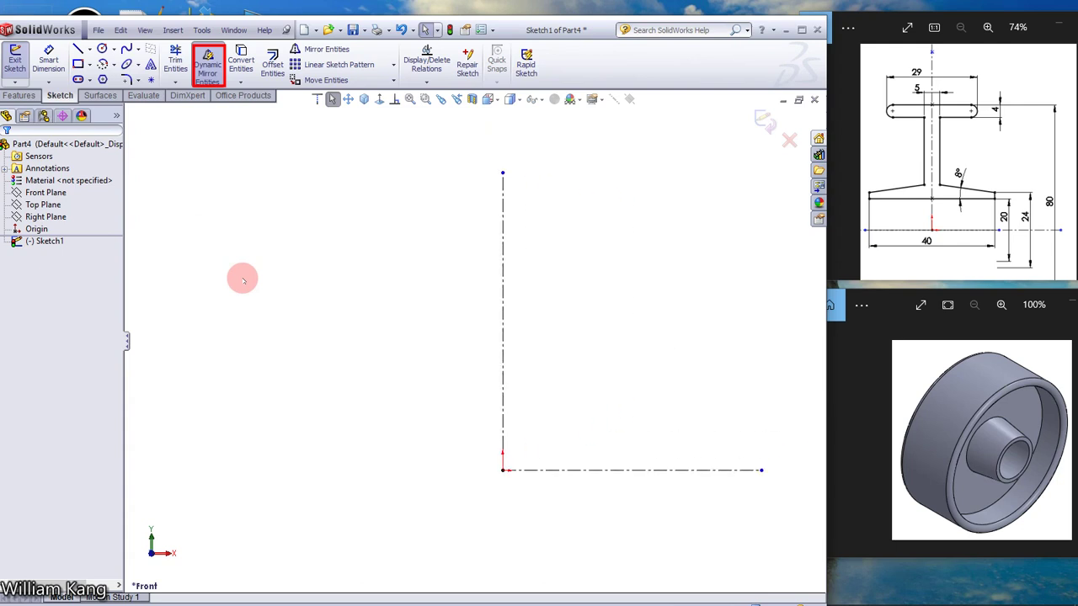
scroll(366, 278, up, 5)
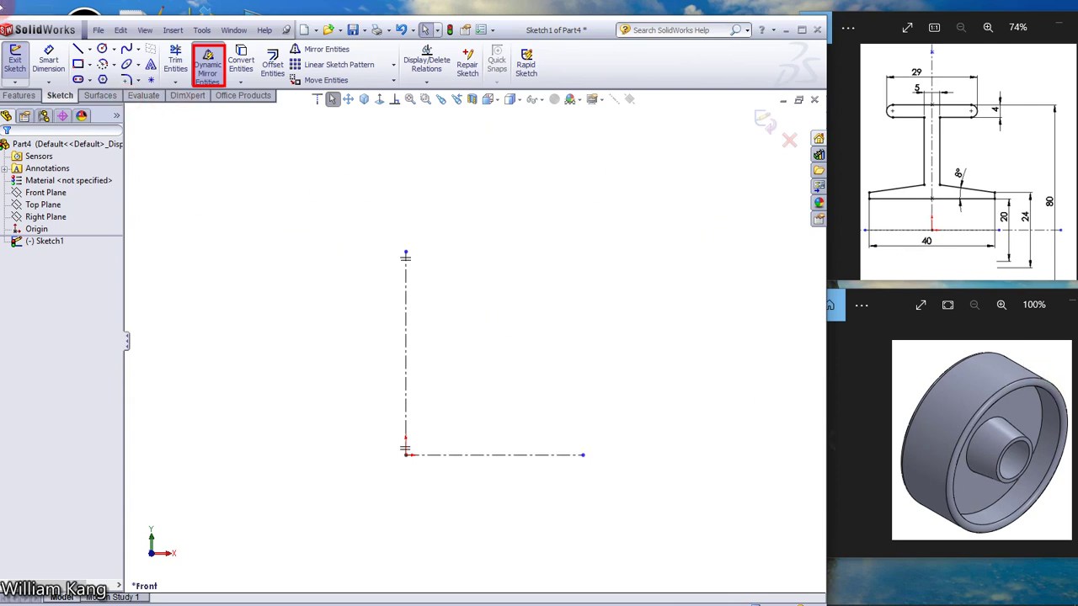
Sketch the mirrored base line, short rise, sloped flange, vertical web and top arm
click(77, 48)
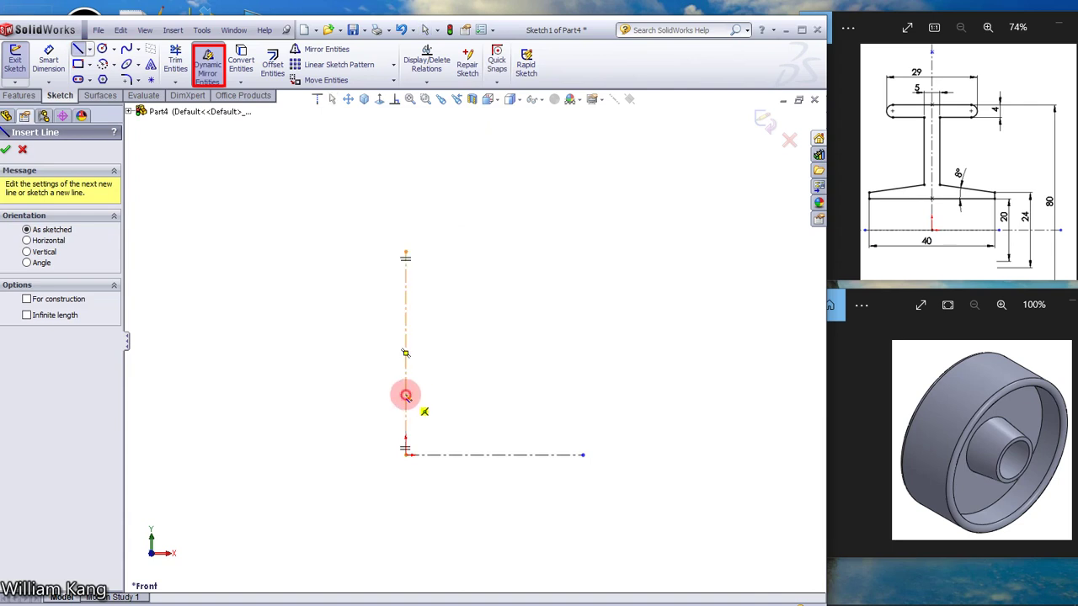
click(405, 396)
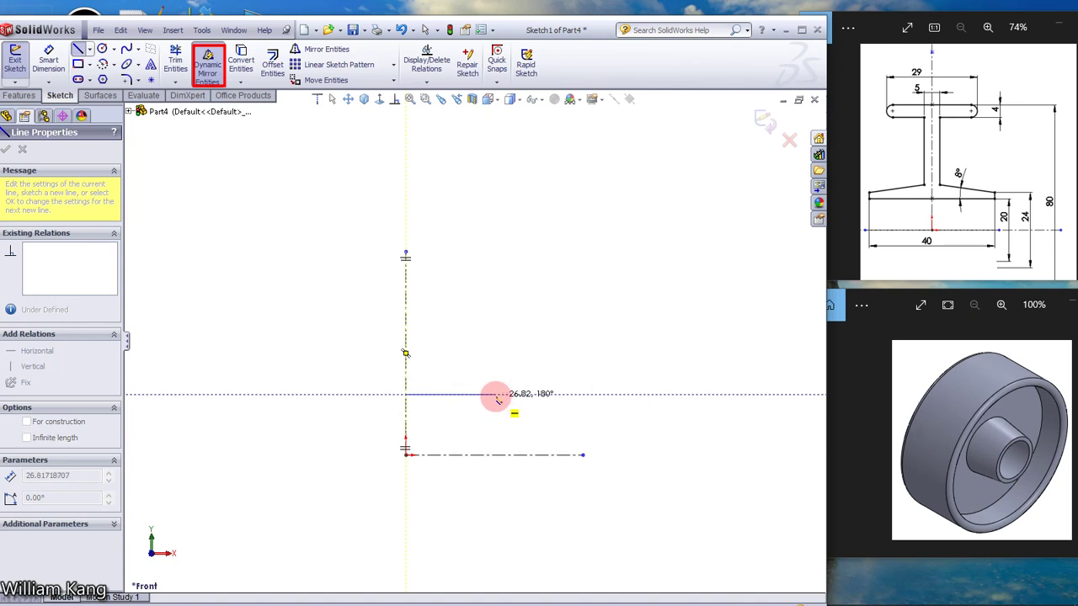
click(496, 395)
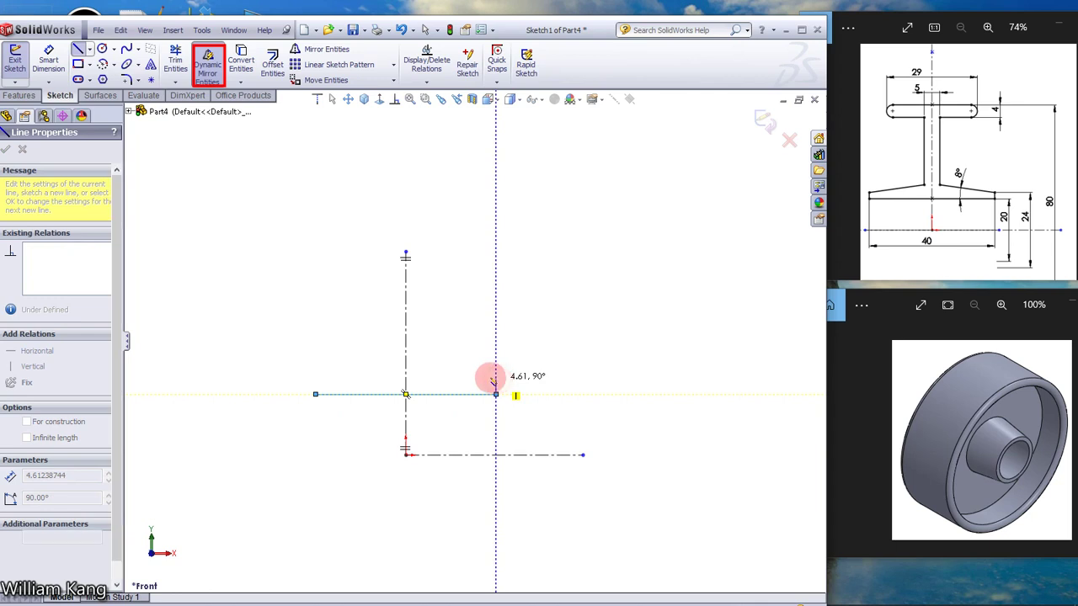
click(497, 380)
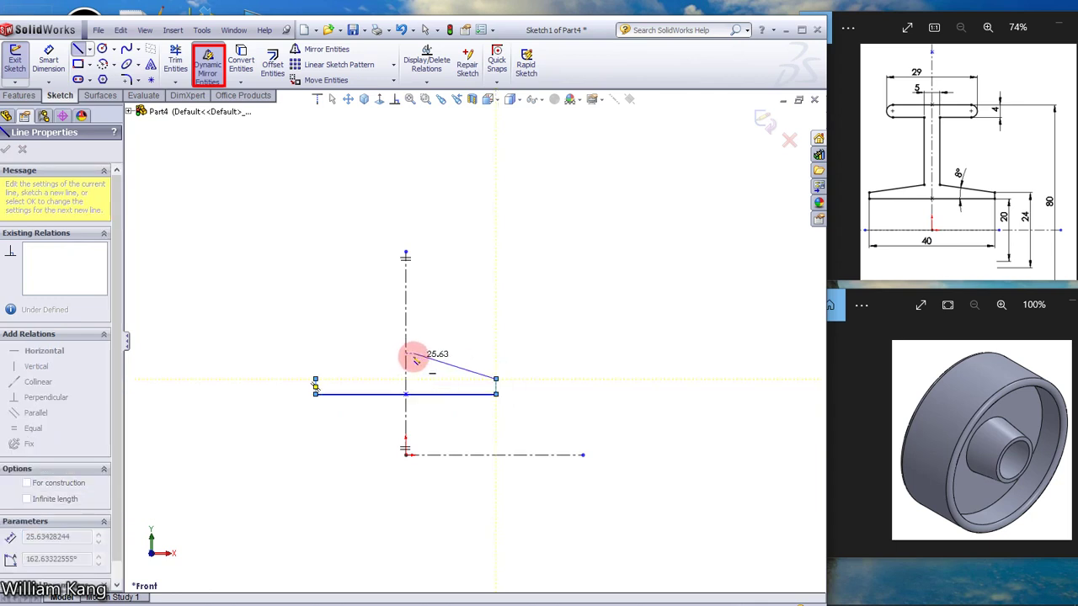
click(415, 355)
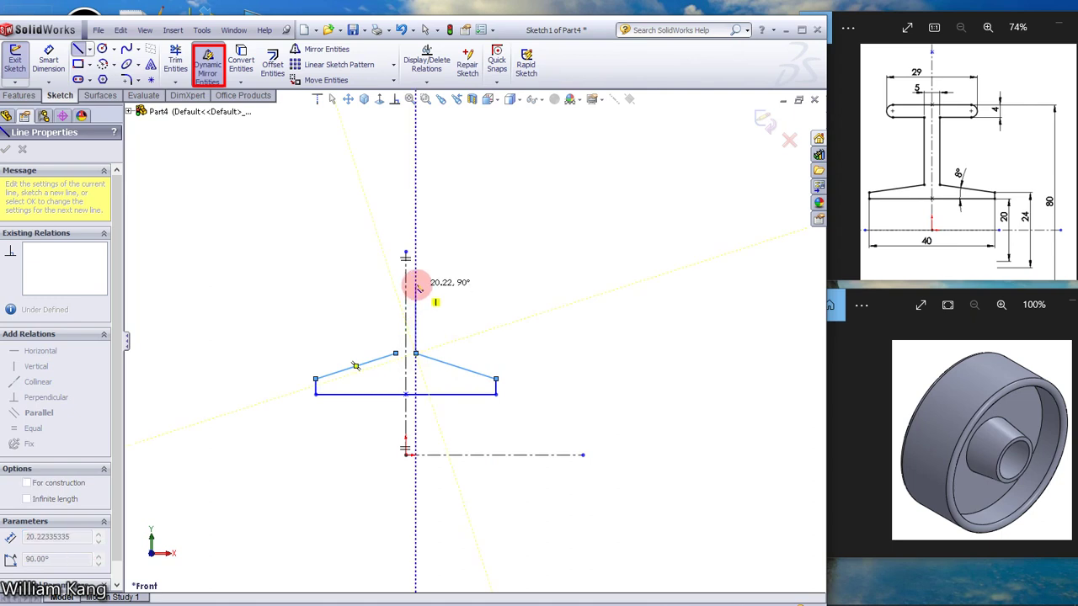
click(416, 281)
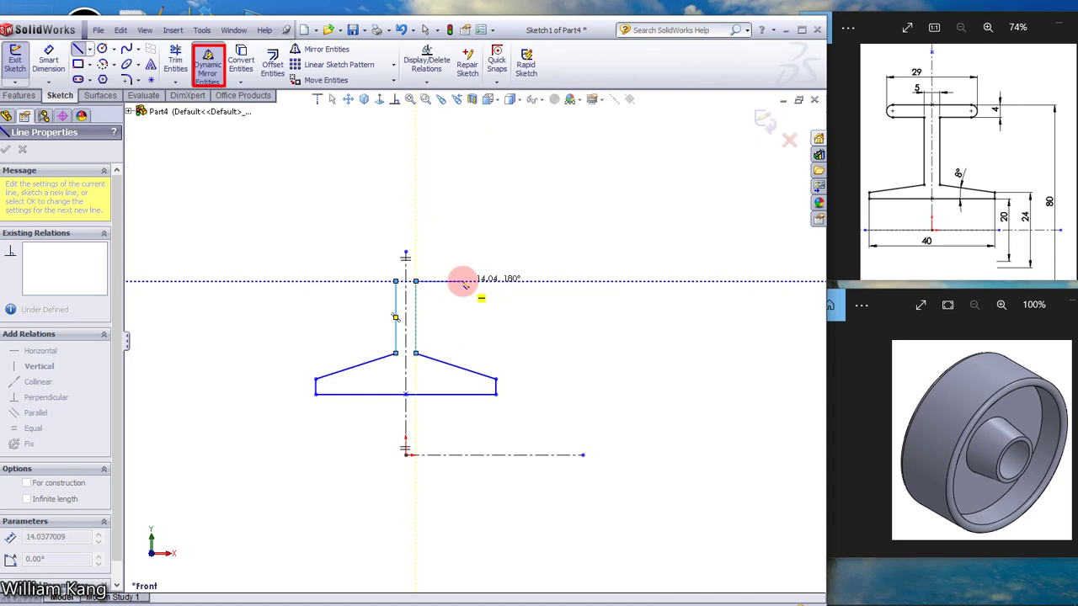
click(464, 281)
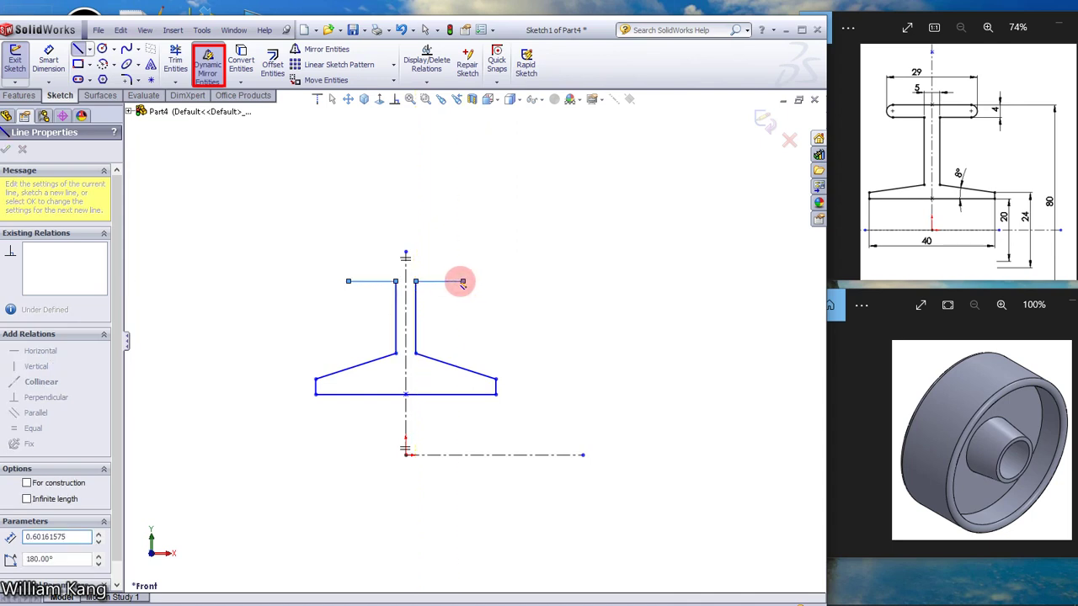
Close the top with a tangent-arc rounded end and a straight top edge
key(a)
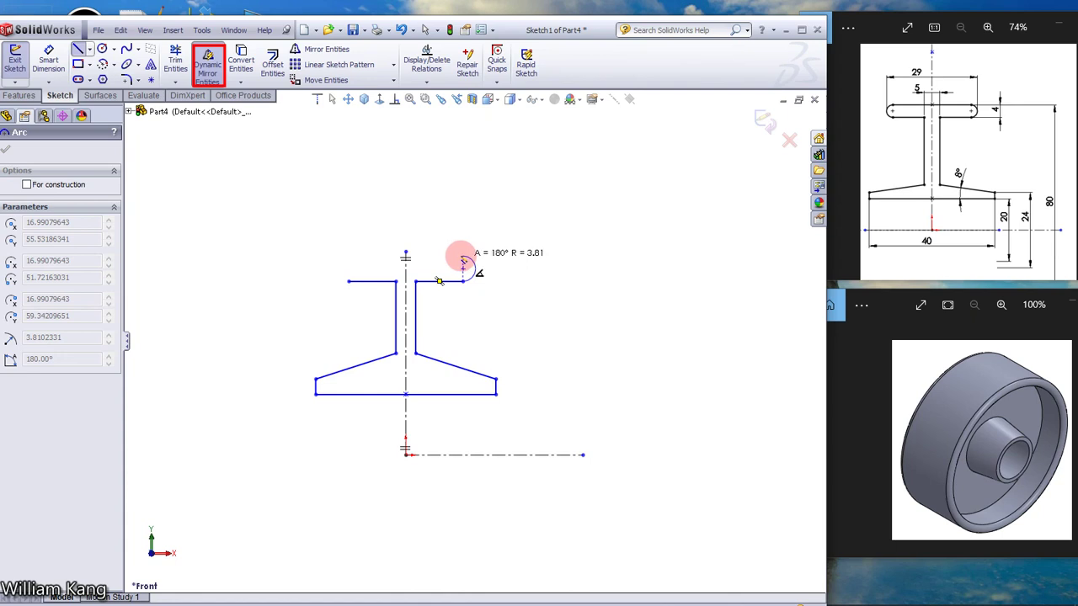
click(462, 256)
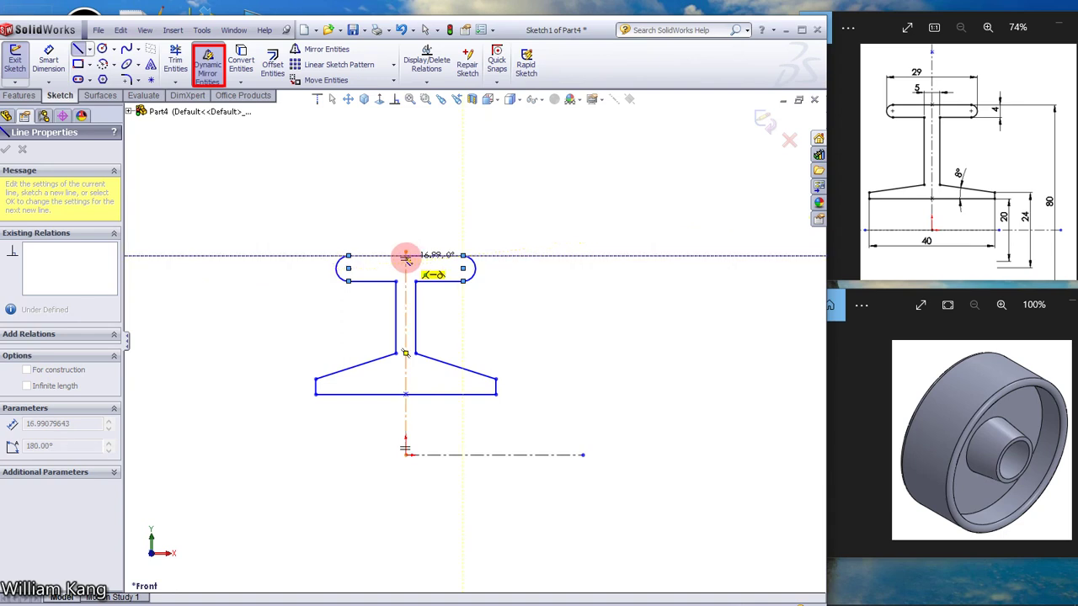
click(405, 256)
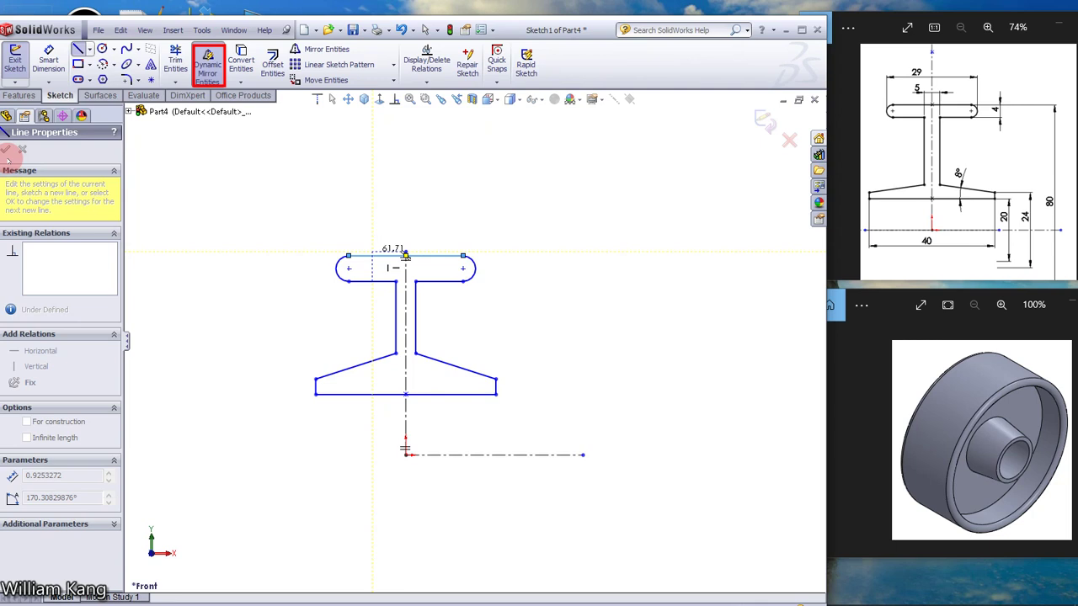
click(7, 152)
click(6, 152)
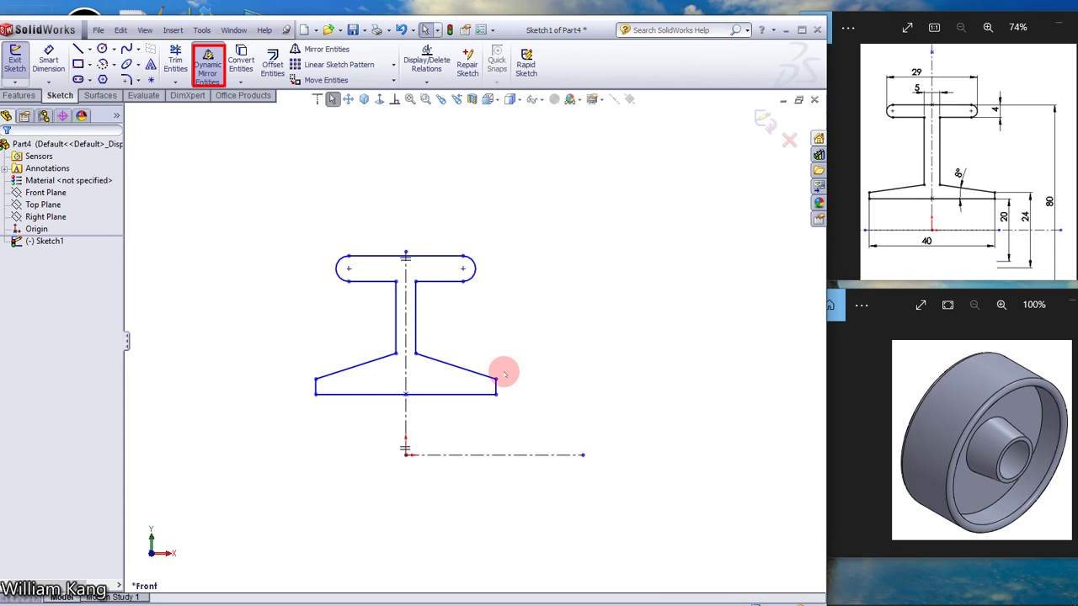
Dimension the web width to 5 mm and the slot height to 4 mm
click(49, 57)
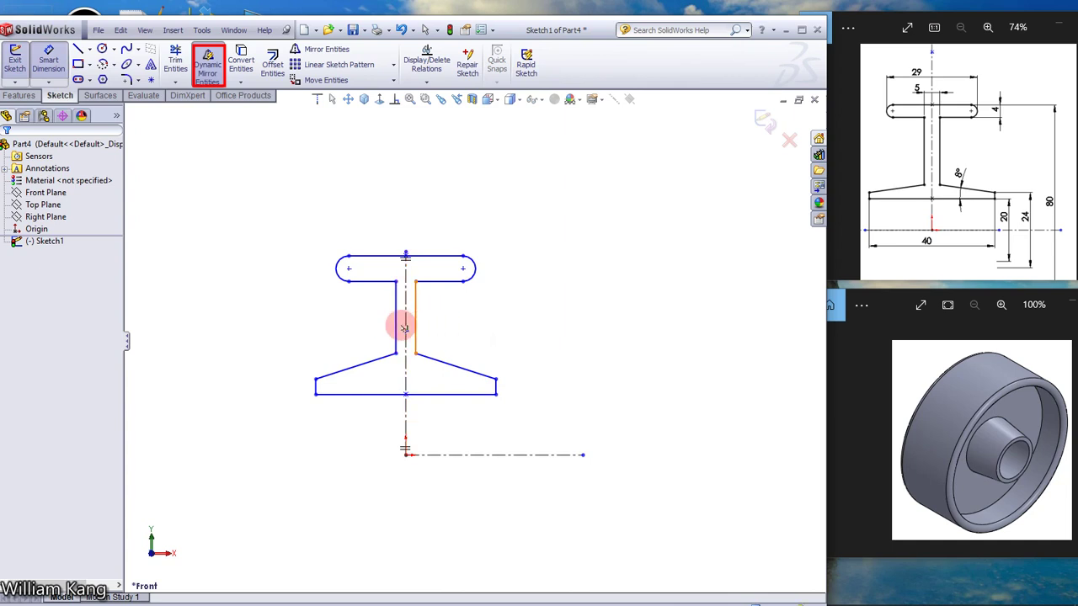
click(417, 328)
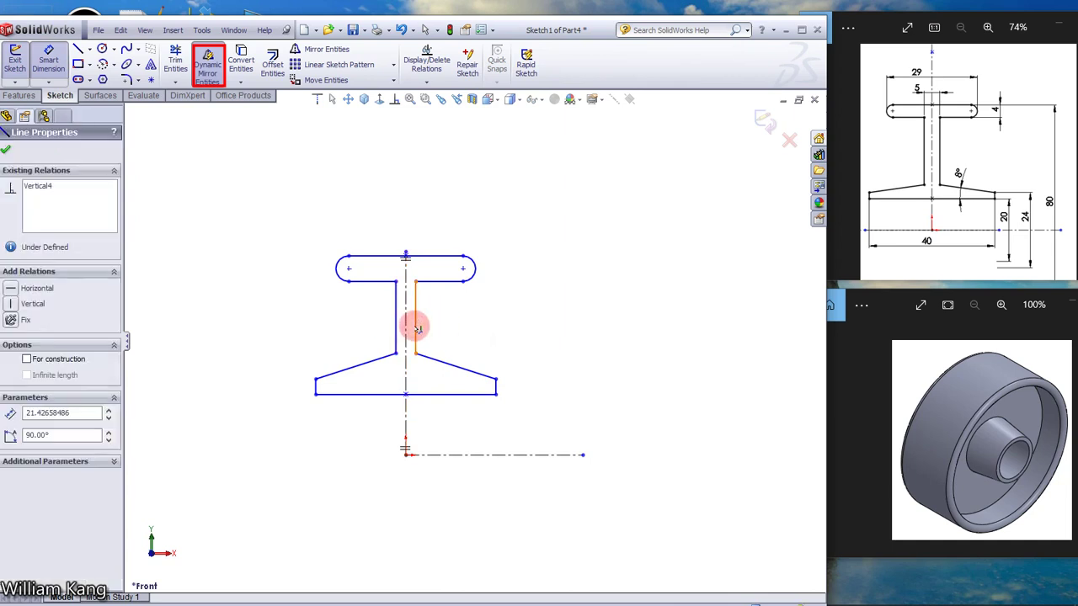
click(405, 328)
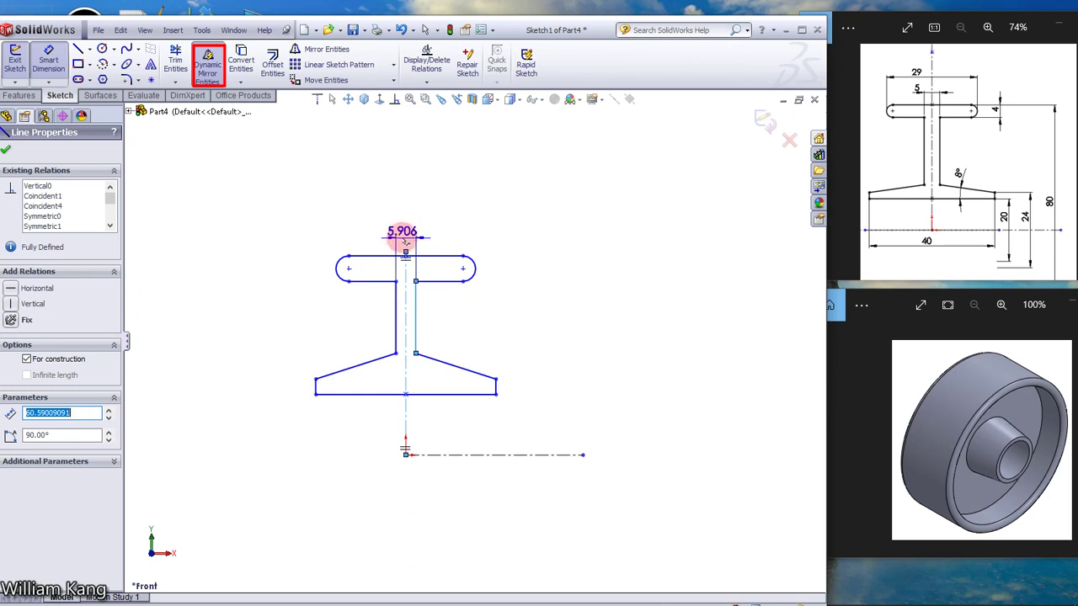
click(405, 242)
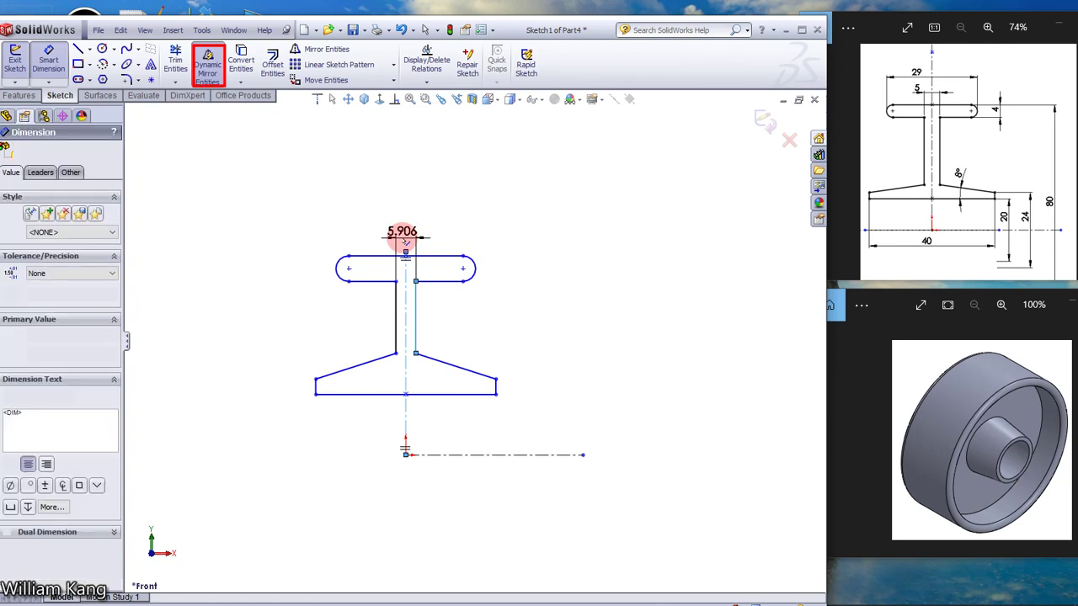
text(5)
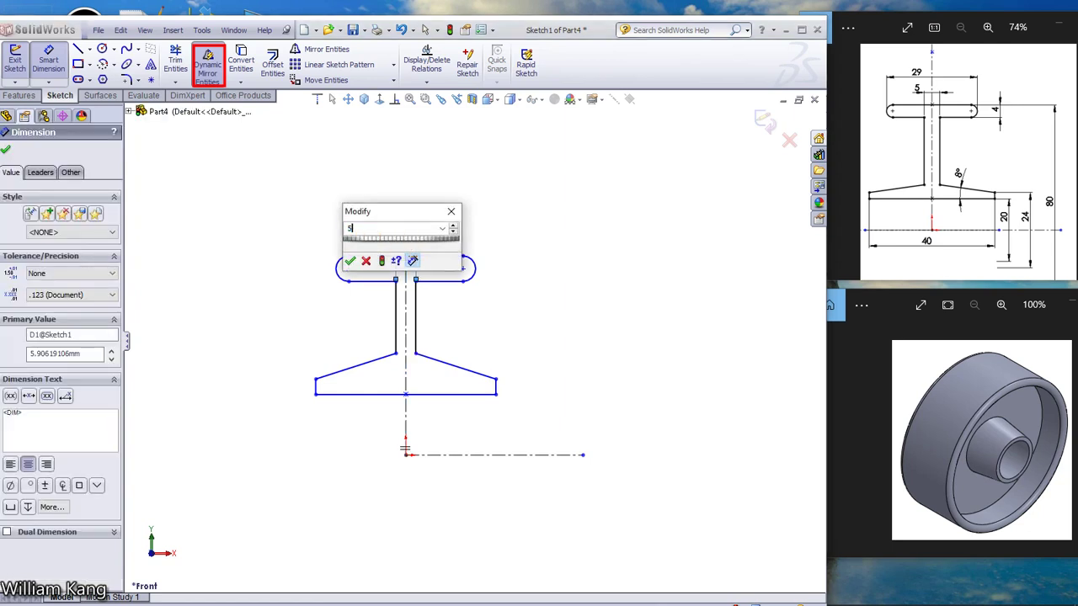
key(Return)
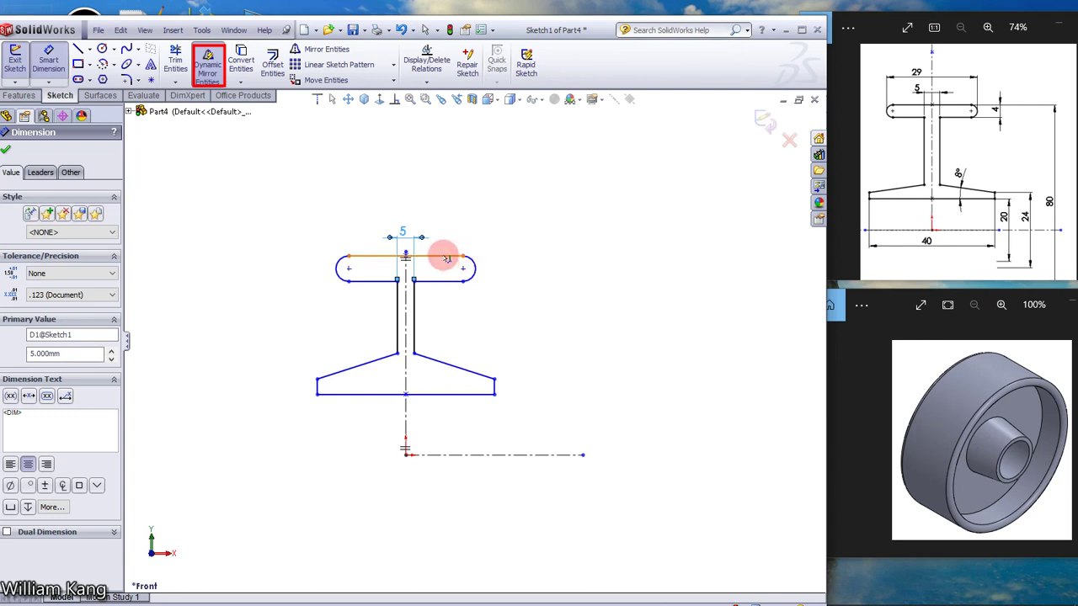
click(446, 258)
click(447, 281)
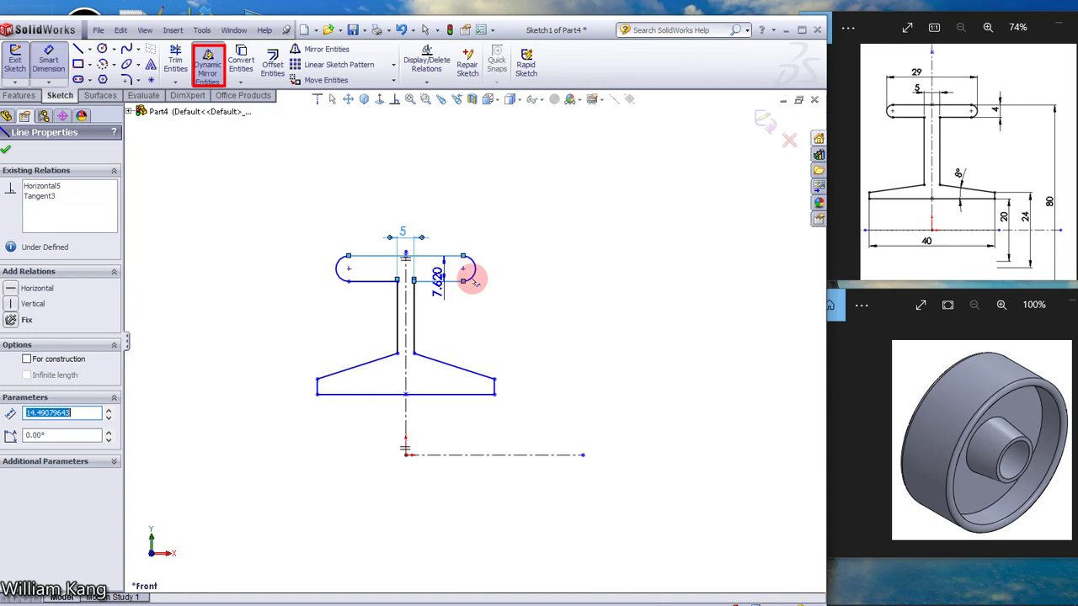
click(518, 276)
text(4)
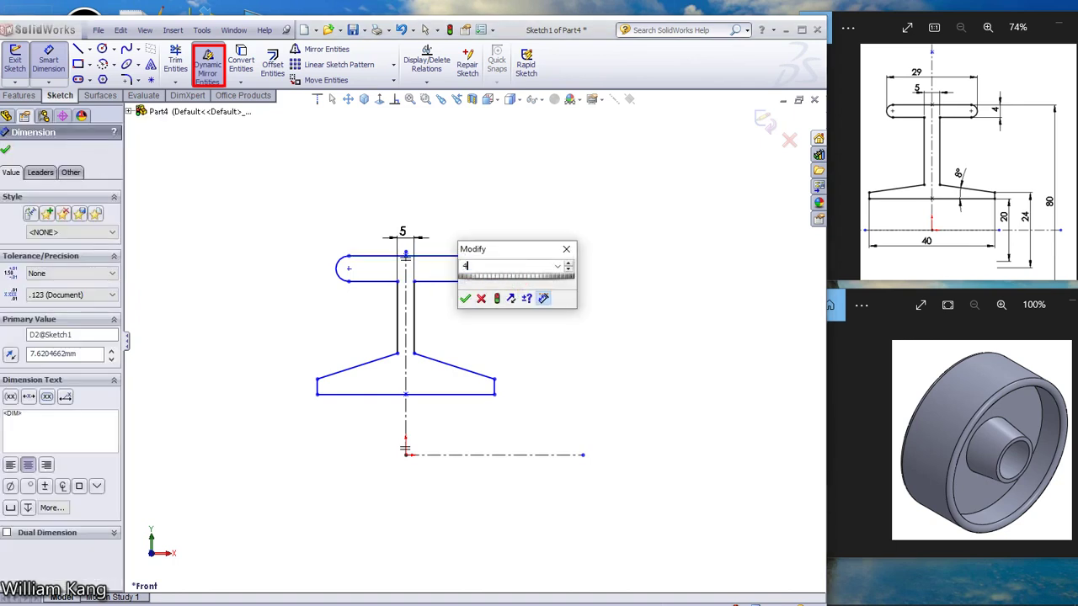
key(Return)
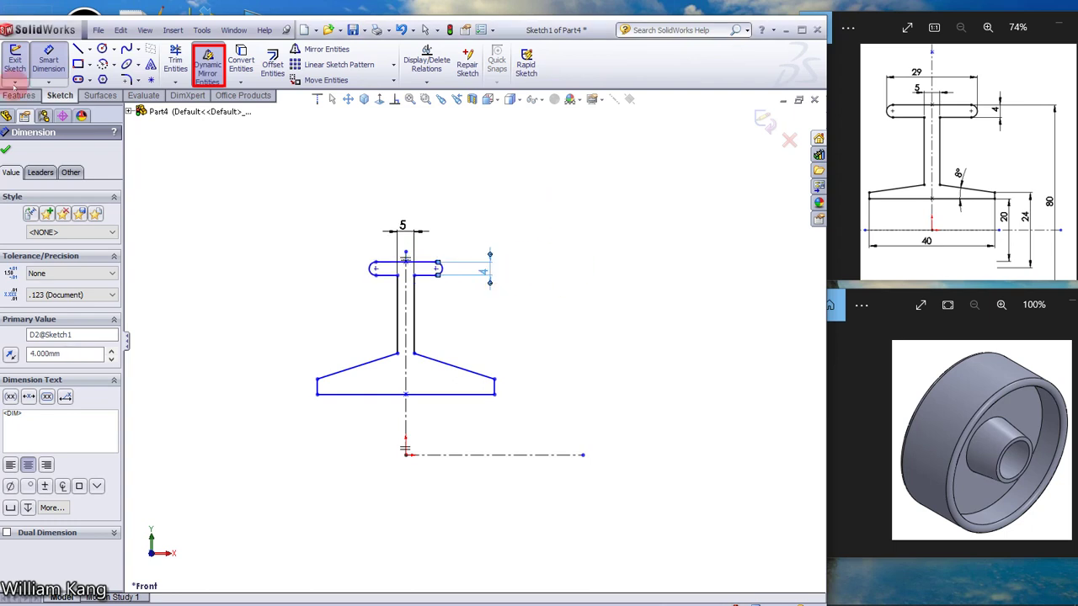
key(Escape)
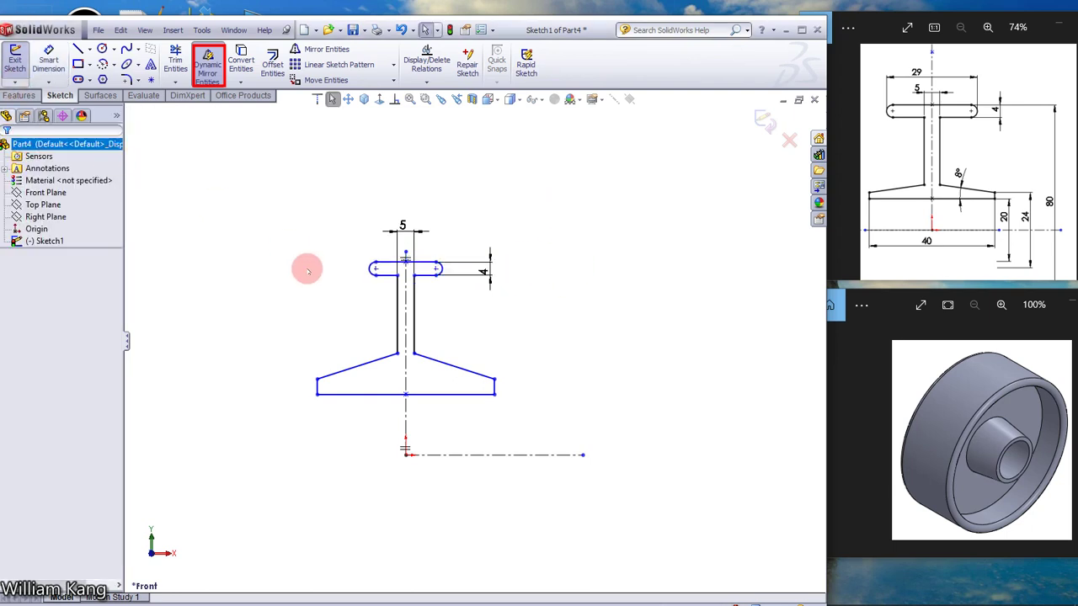
scroll(373, 287, down, 3)
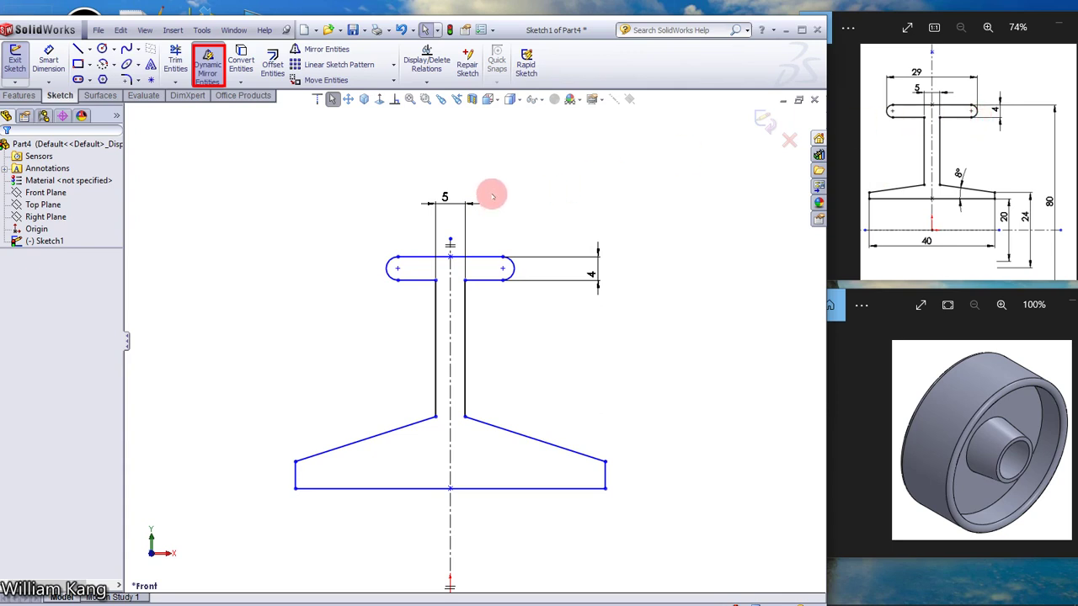
Set the slot length to 29 mm and start an angle dimension on the right slanted edge
click(49, 64)
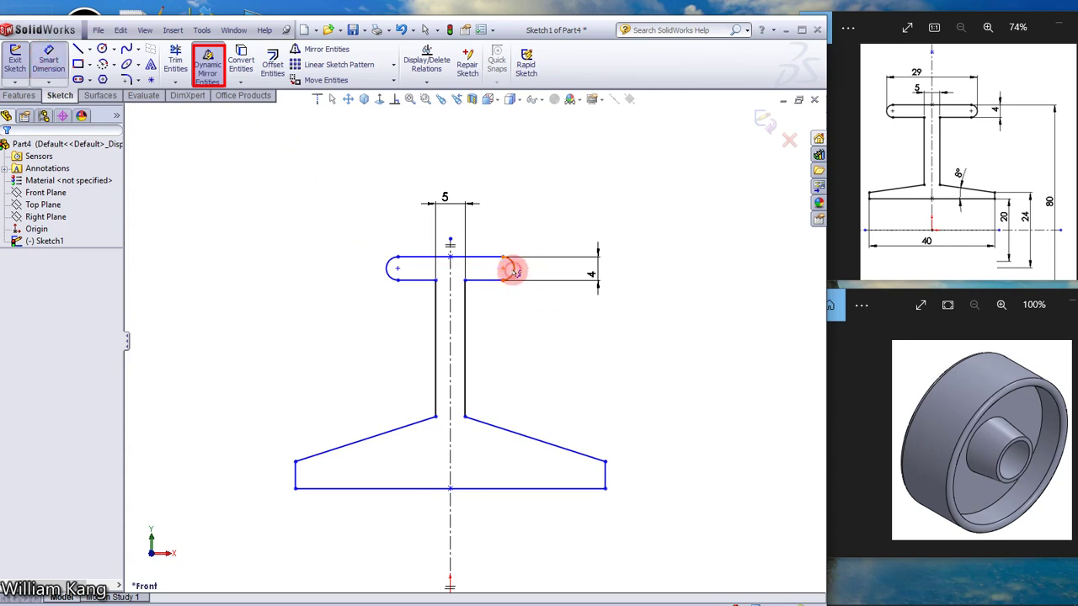
click(512, 270)
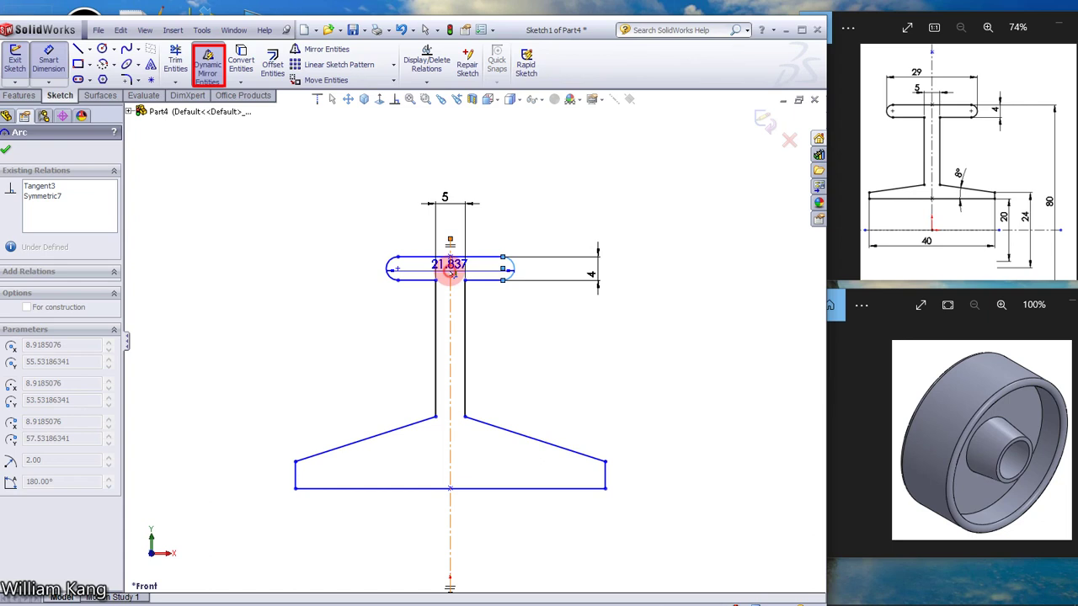
click(452, 271)
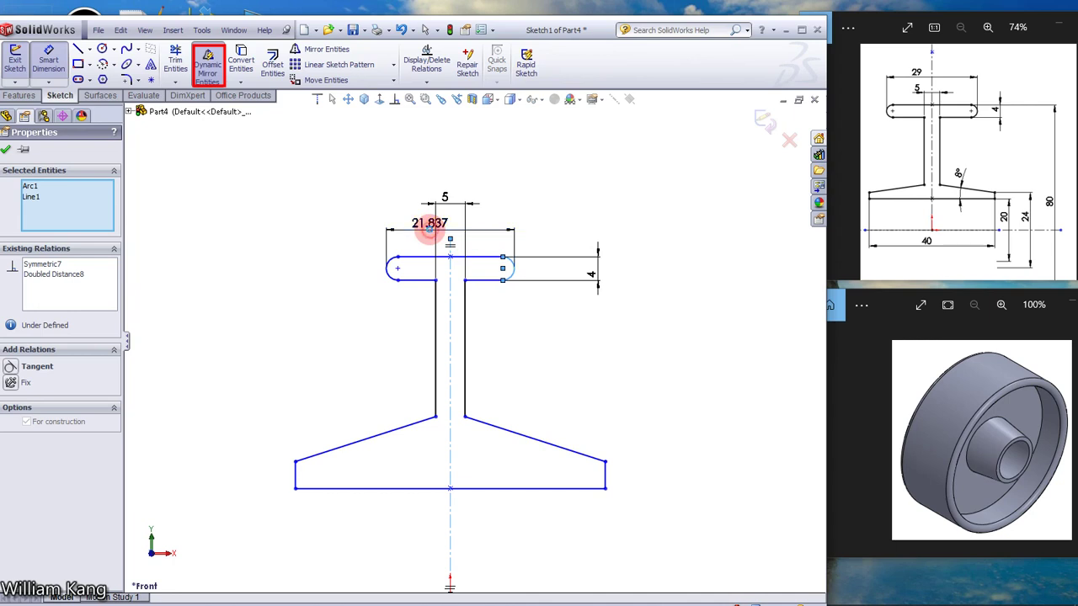
click(429, 231)
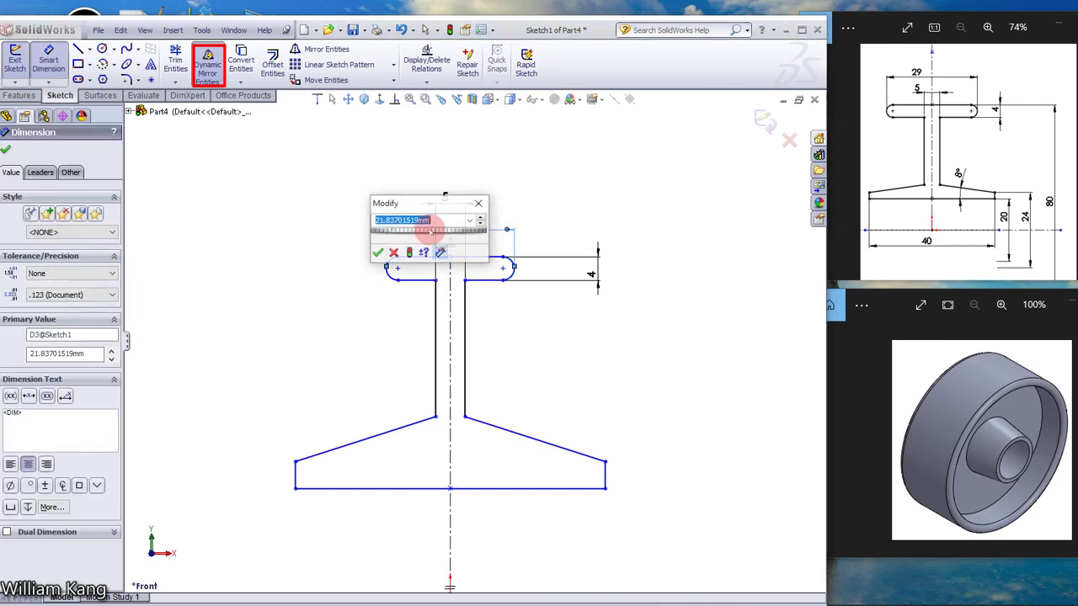
text(29)
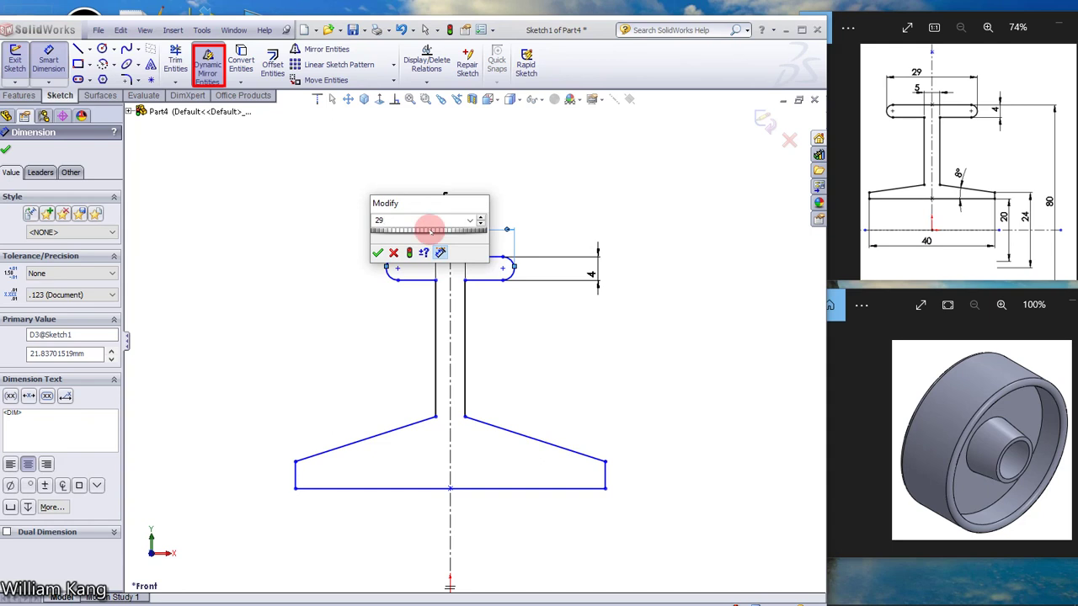
key(Return)
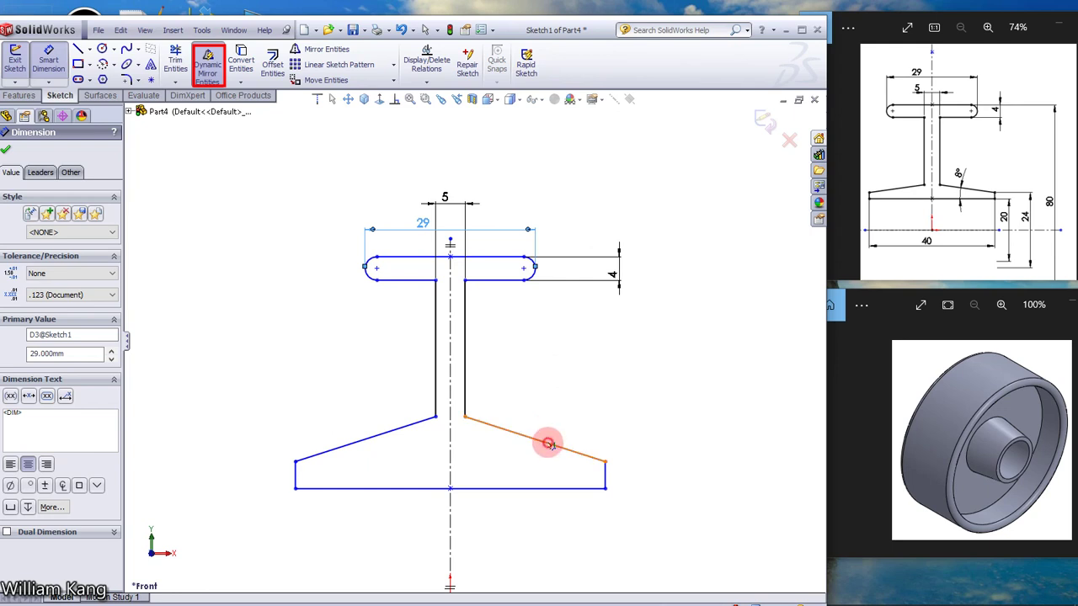
click(549, 444)
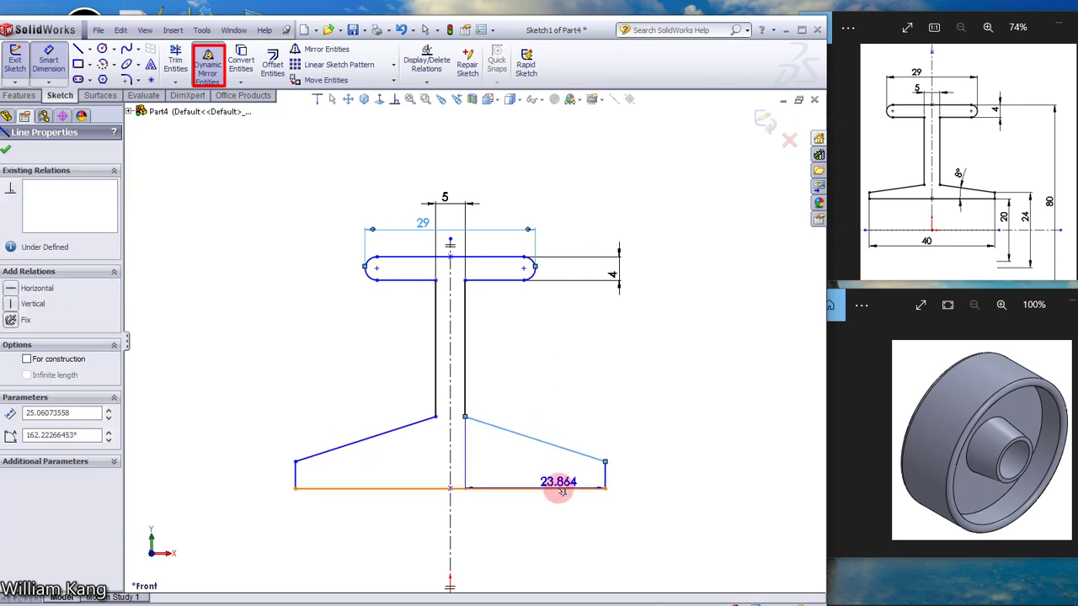
click(554, 488)
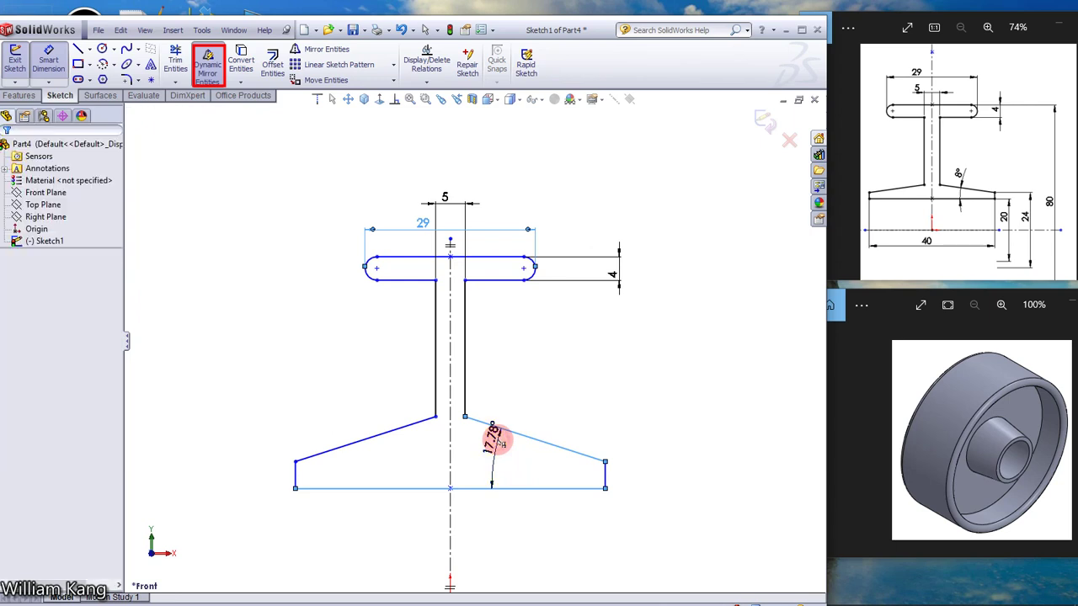
Set the flange slope angle to 8°
click(495, 438)
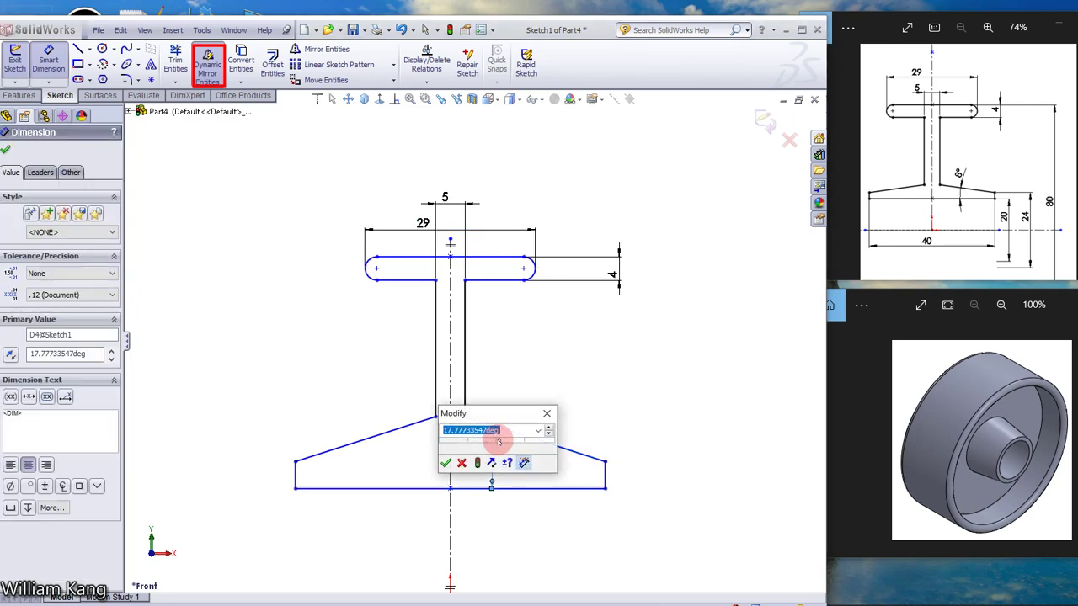
text(8)
key(Return)
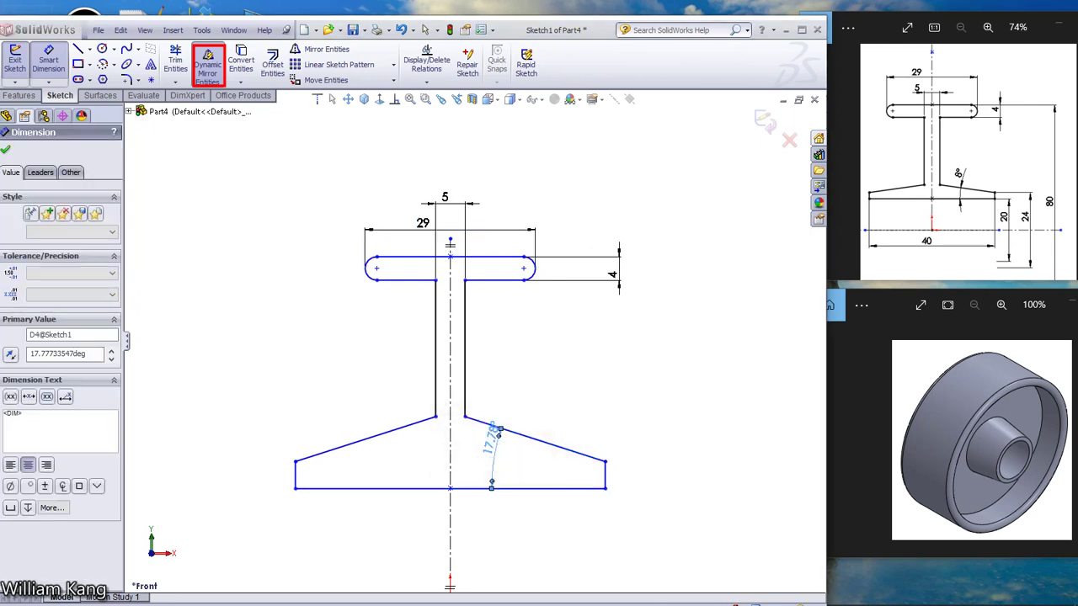
click(497, 439)
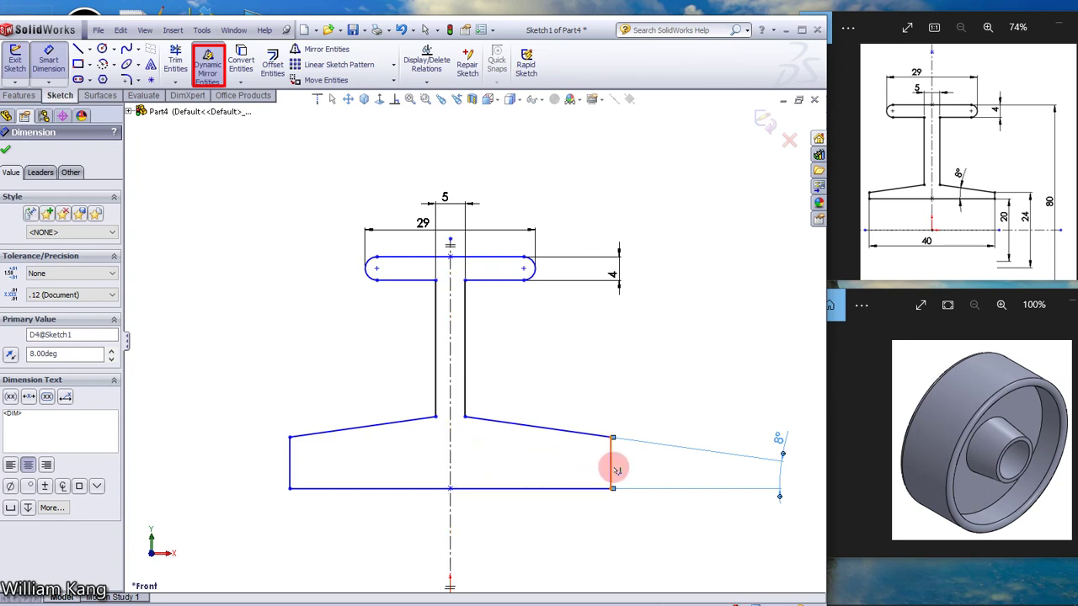
Dimension the bottom base width to 40 mm
drag(615, 470, 418, 531)
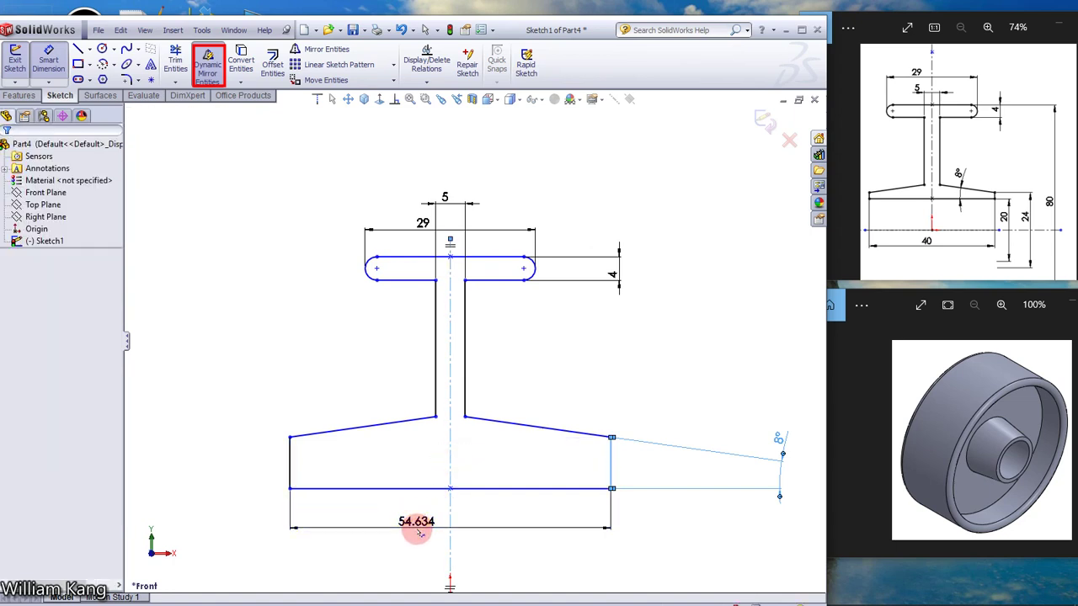
click(418, 532)
text(40)
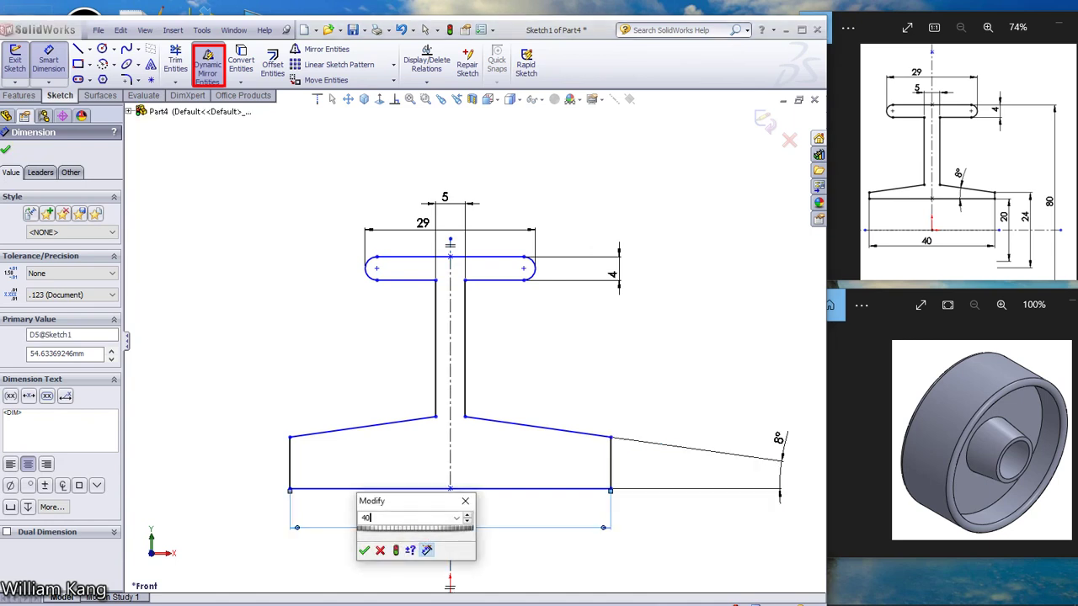
key(Escape)
click(383, 499)
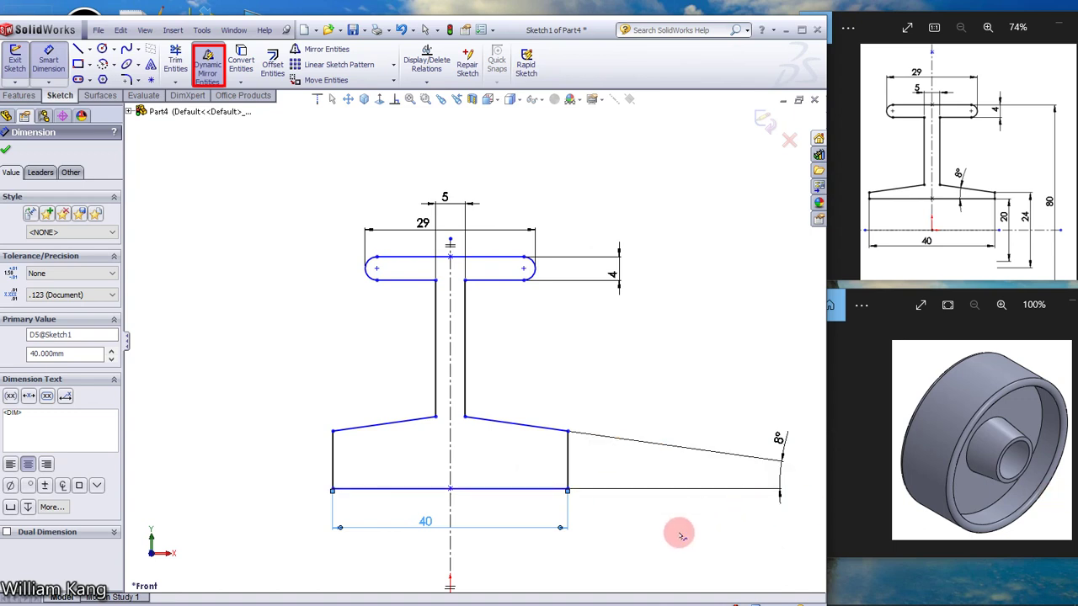
key(Escape)
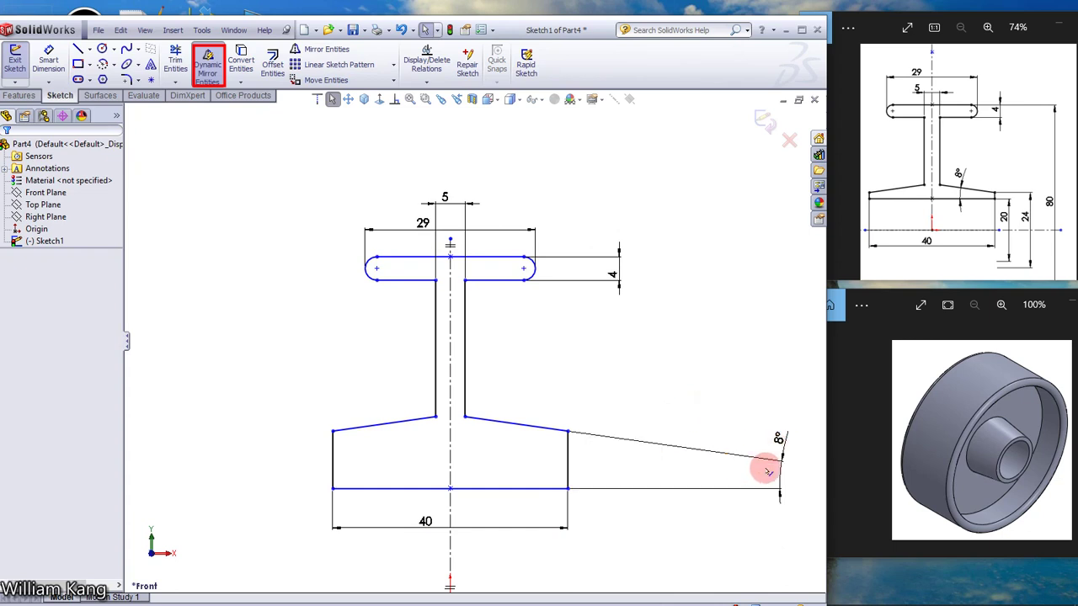
Add a vertical line to the angled edge, dimensioned 20 mm from the horizontal centreline
scroll(545, 452, down, 2)
scroll(547, 463, up, 3)
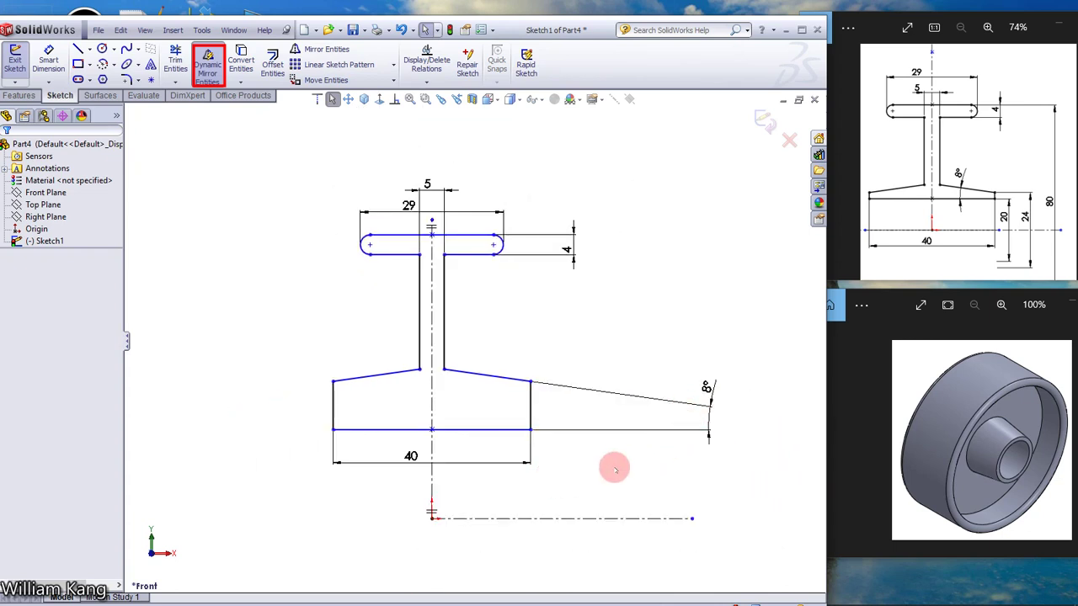
scroll(615, 469, up, 2)
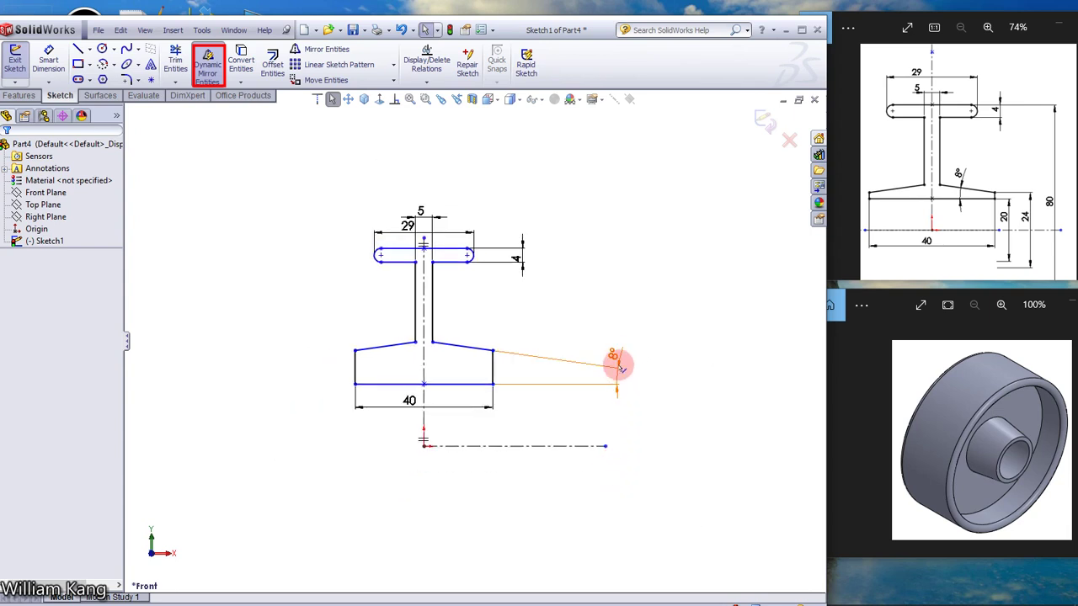
click(465, 350)
click(48, 59)
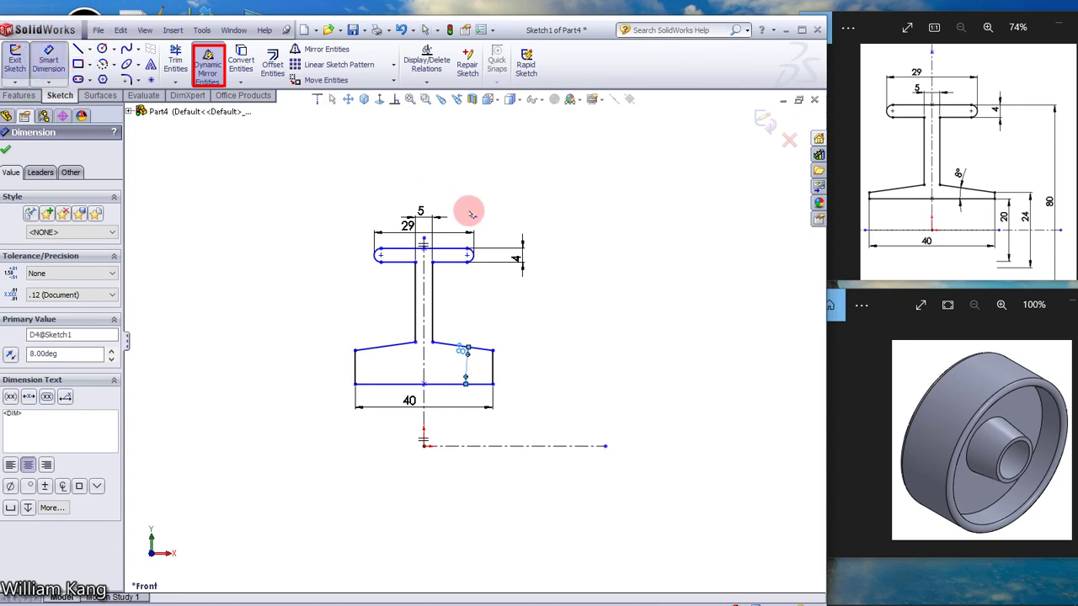
click(457, 385)
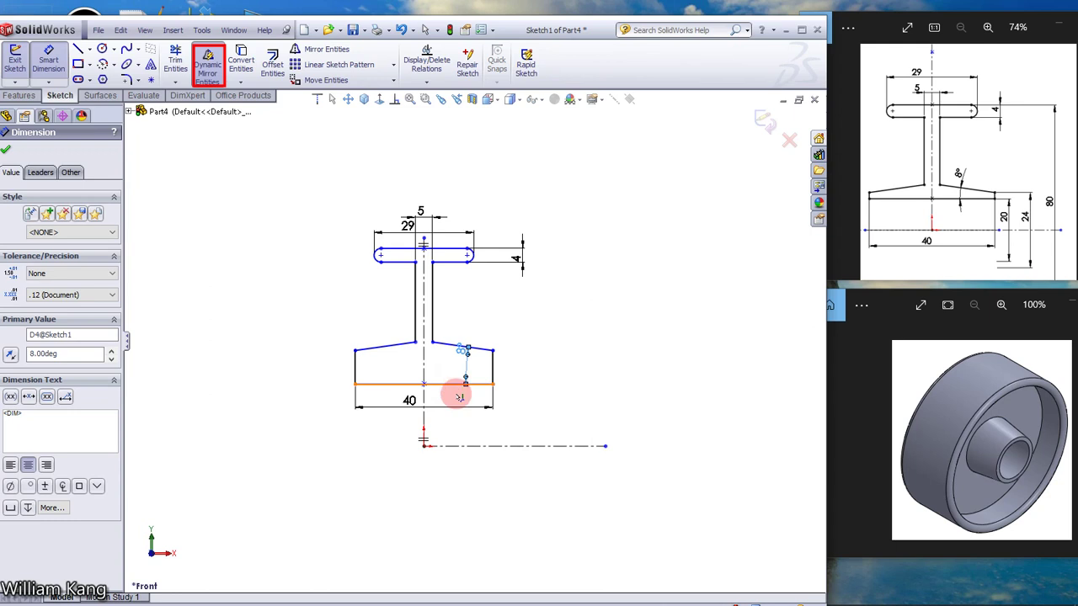
click(463, 447)
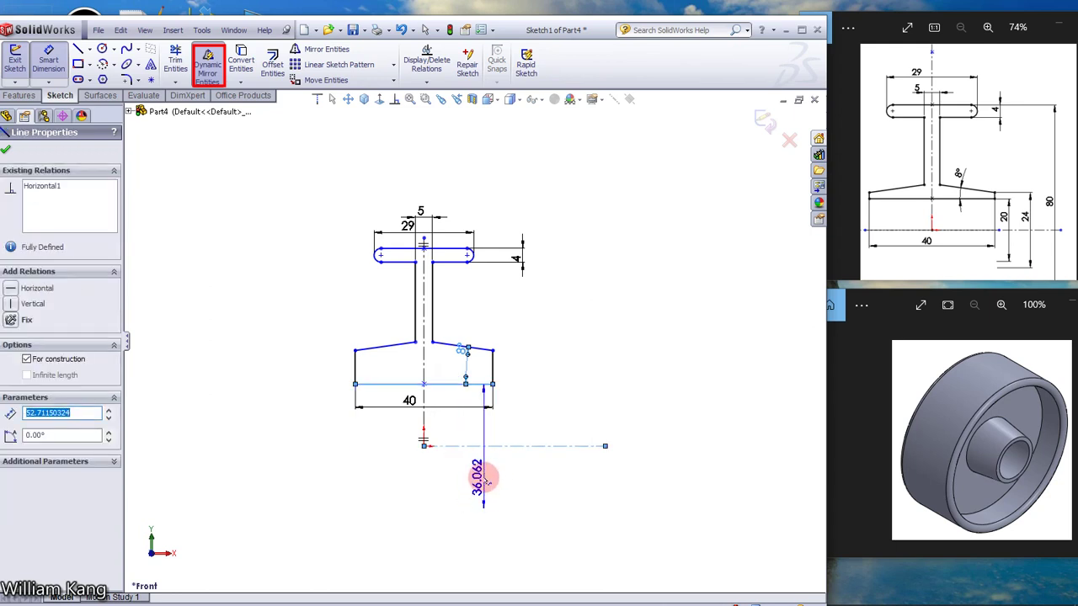
click(484, 478)
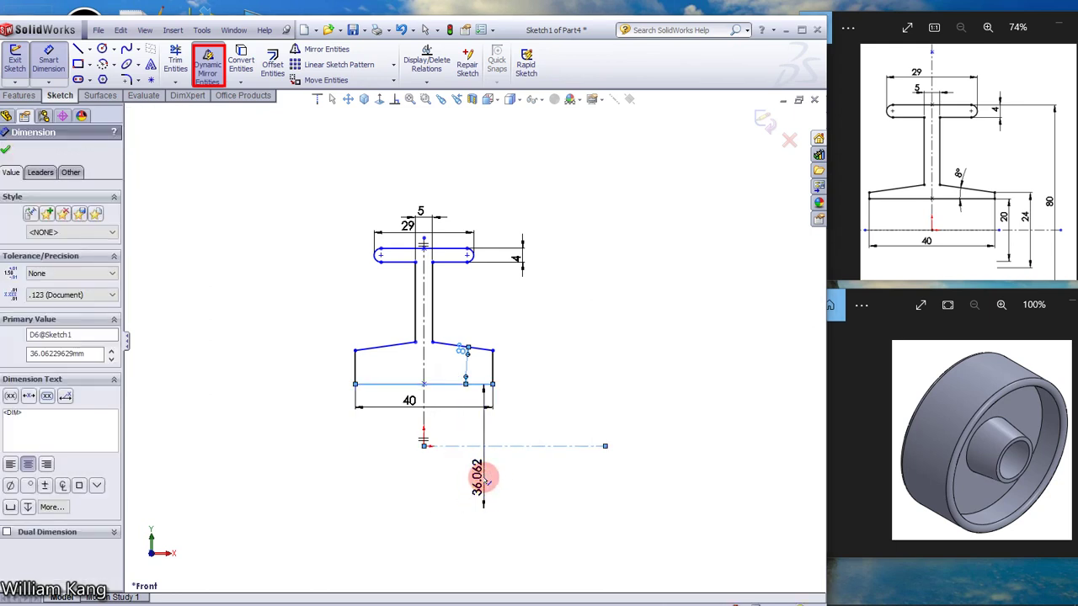
text(2)
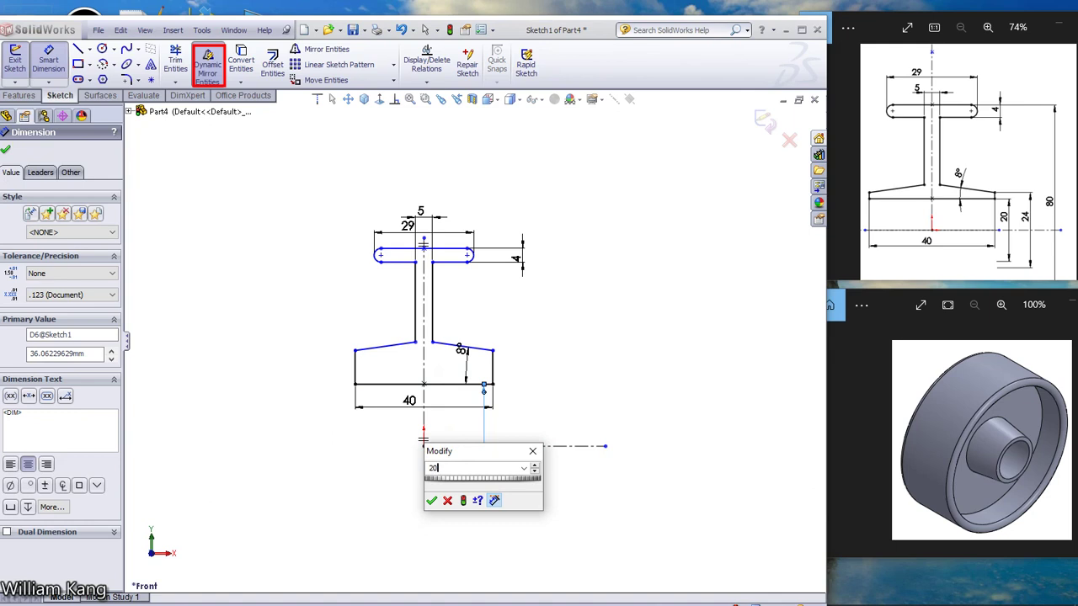
text(0)
key(Escape)
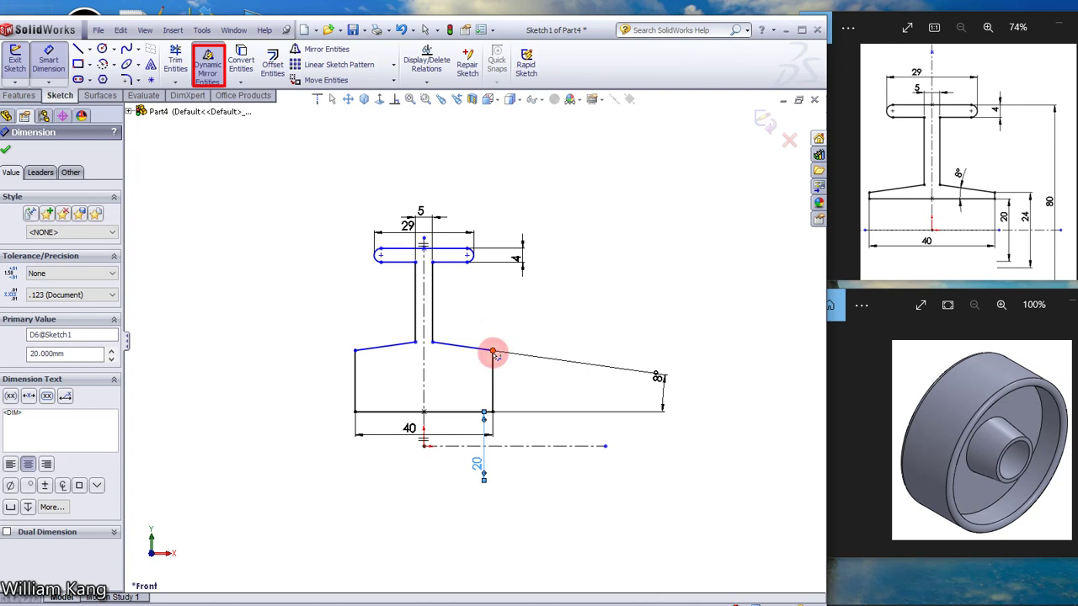
Dimension the angled edge's outer endpoint 24 mm above the horizontal centreline
click(494, 352)
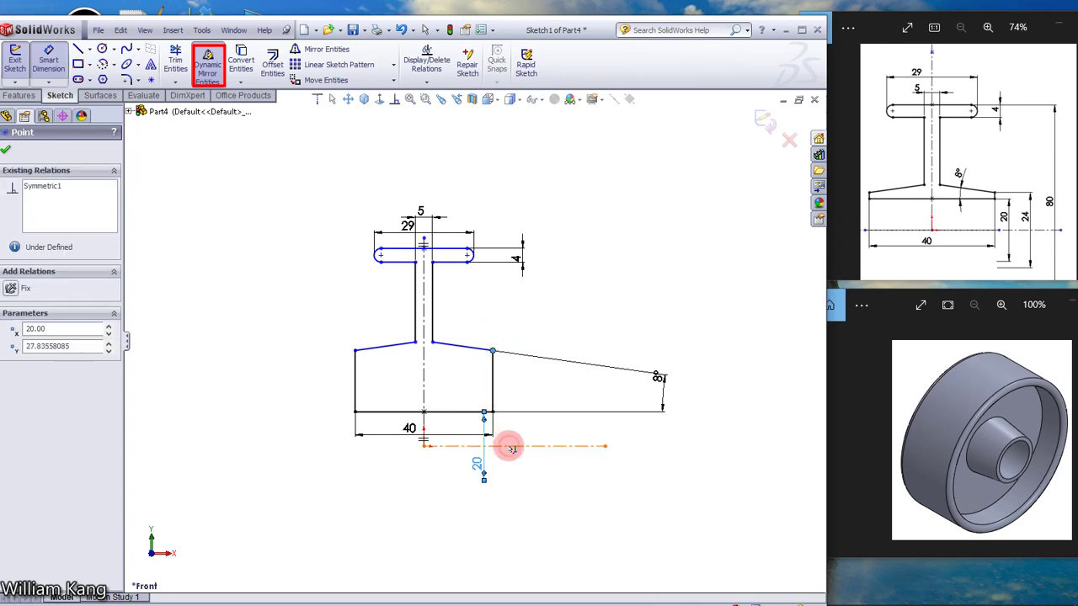
click(512, 448)
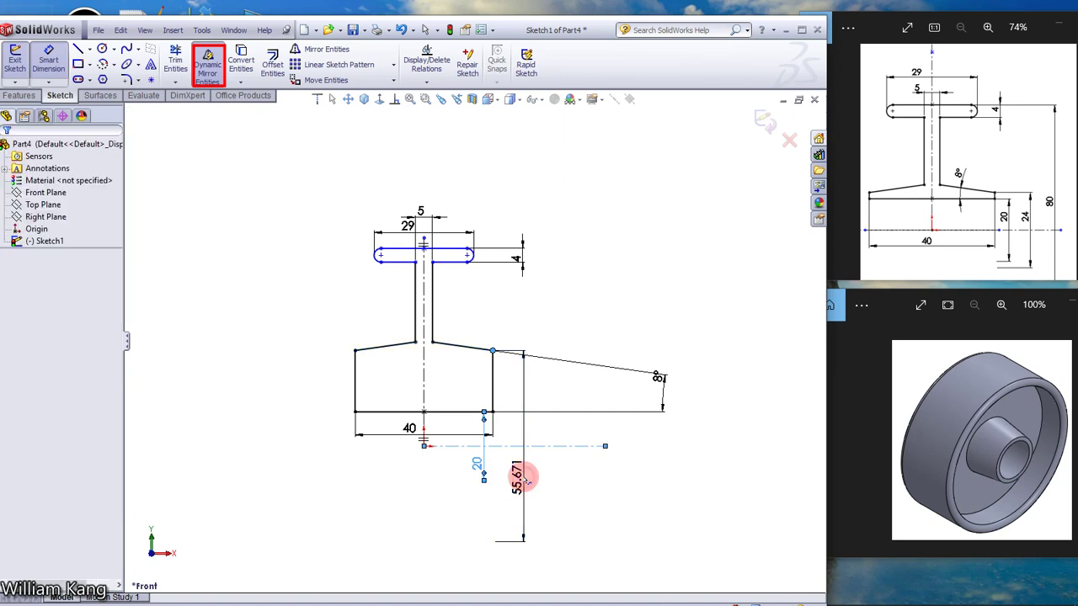
click(523, 442)
text(2)
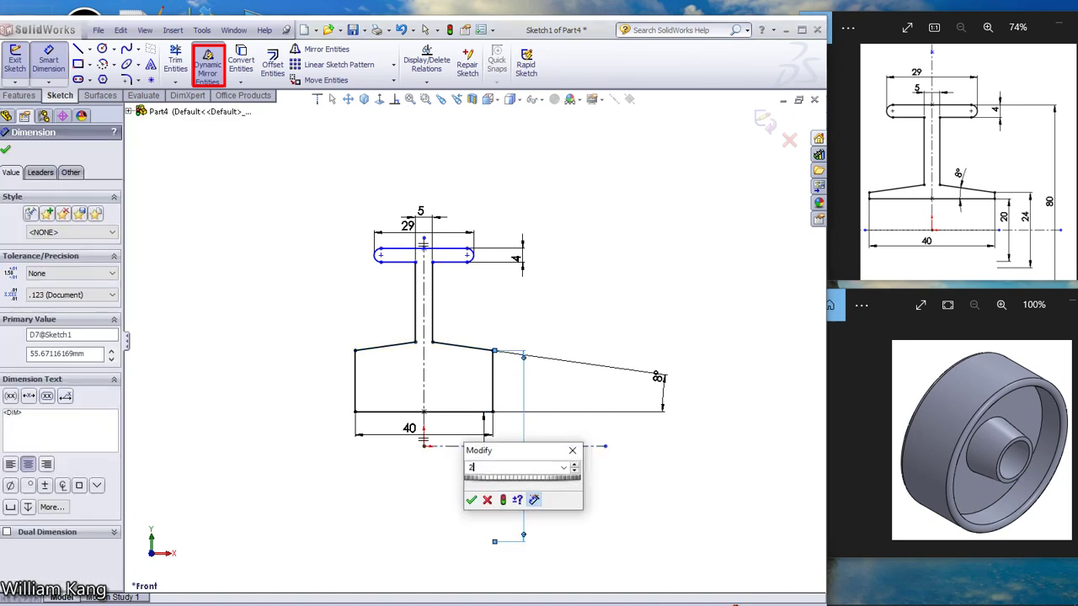
text(4)
key(Return)
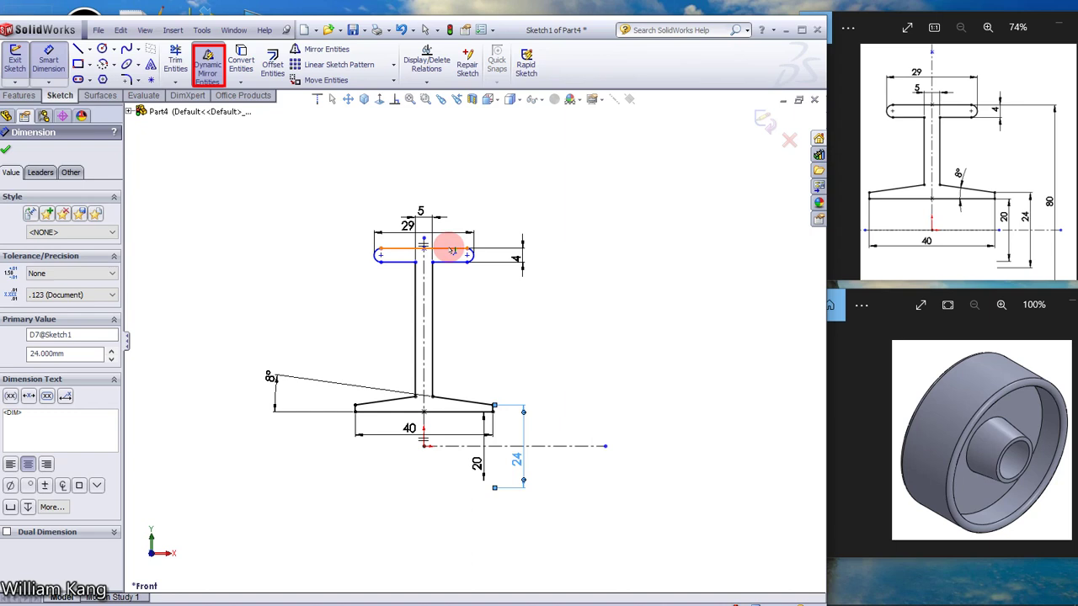
Set the overall height to 80 mm and move the 8° label beside the base
click(452, 250)
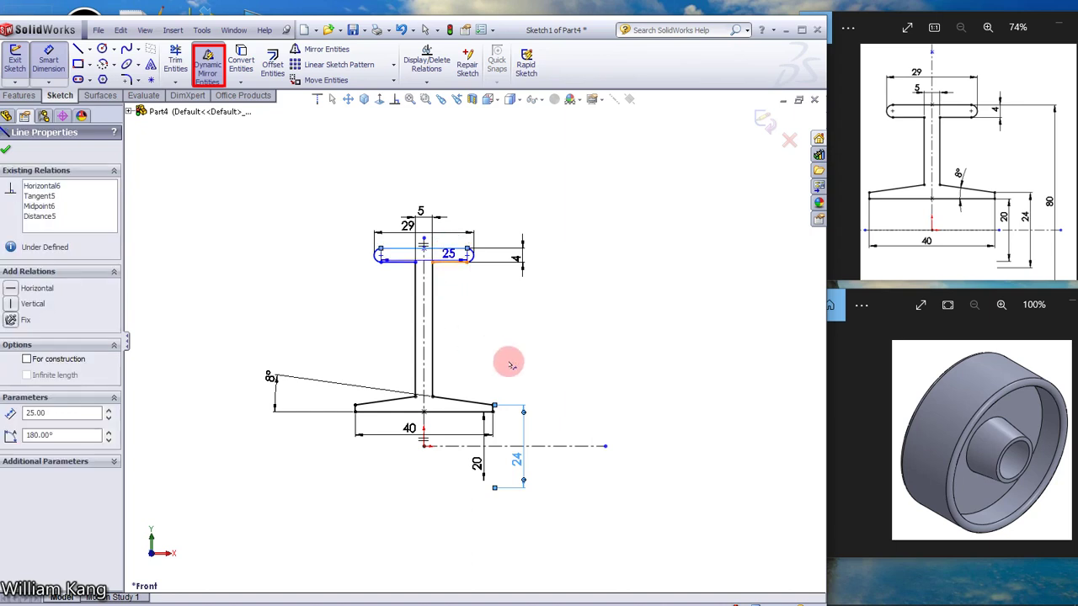
click(562, 487)
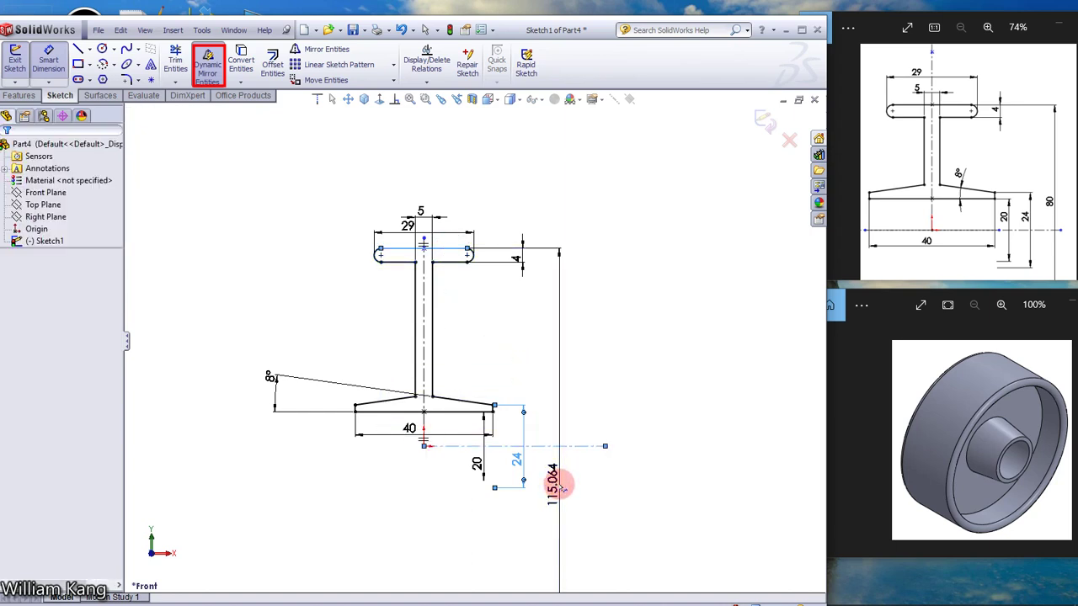
text(8)
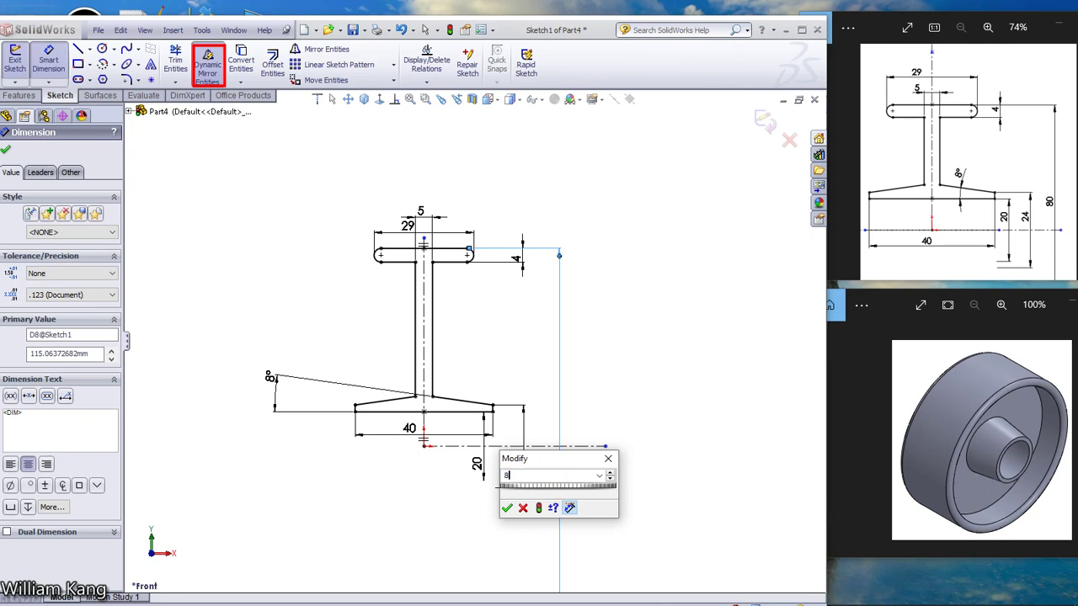
text(0)
key(Return)
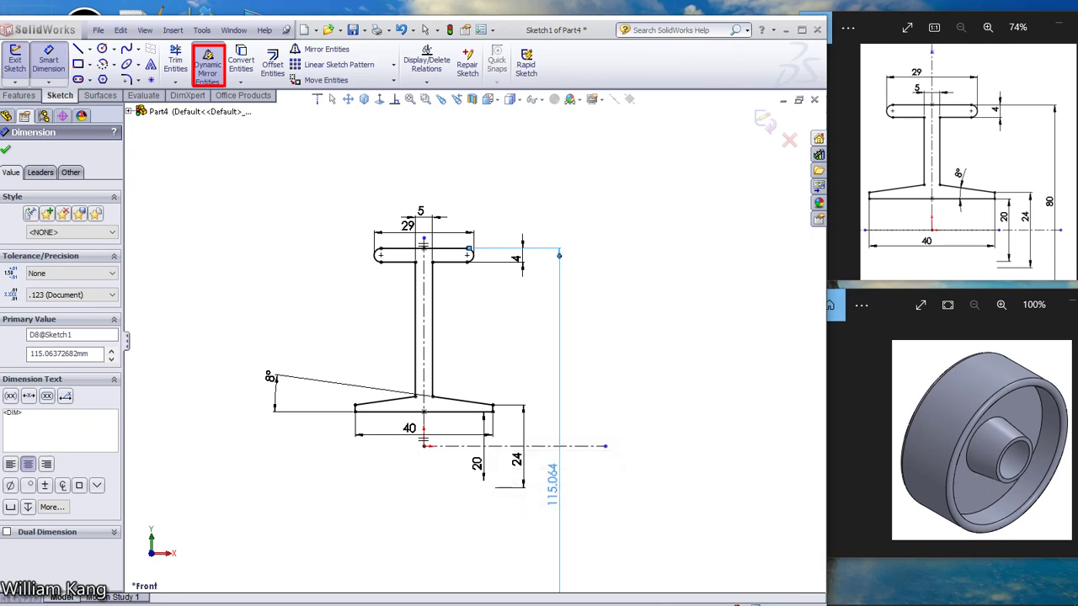
click(6, 149)
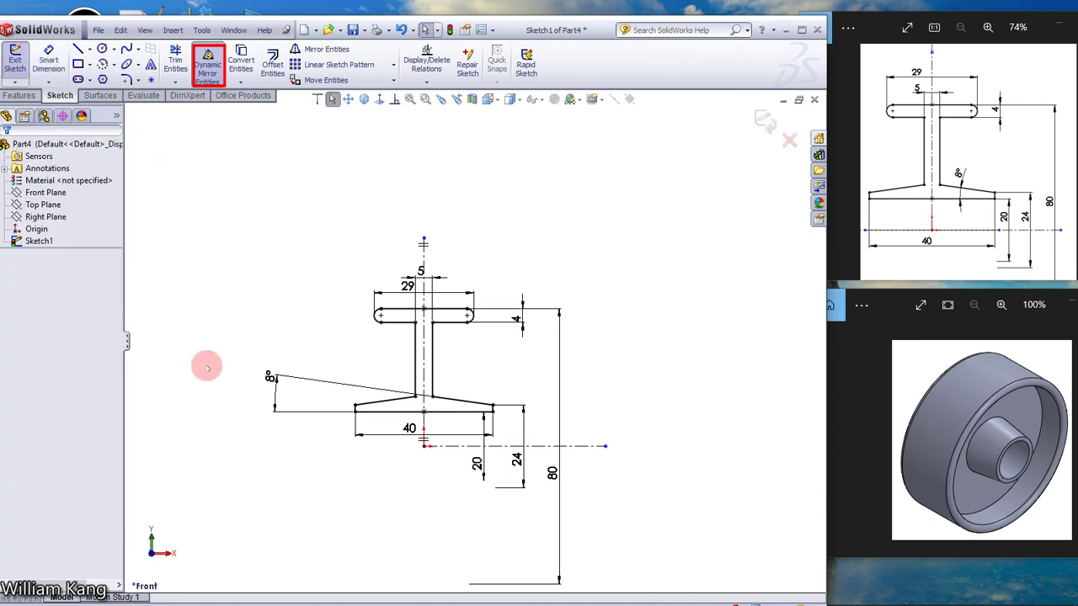
drag(269, 378, 397, 384)
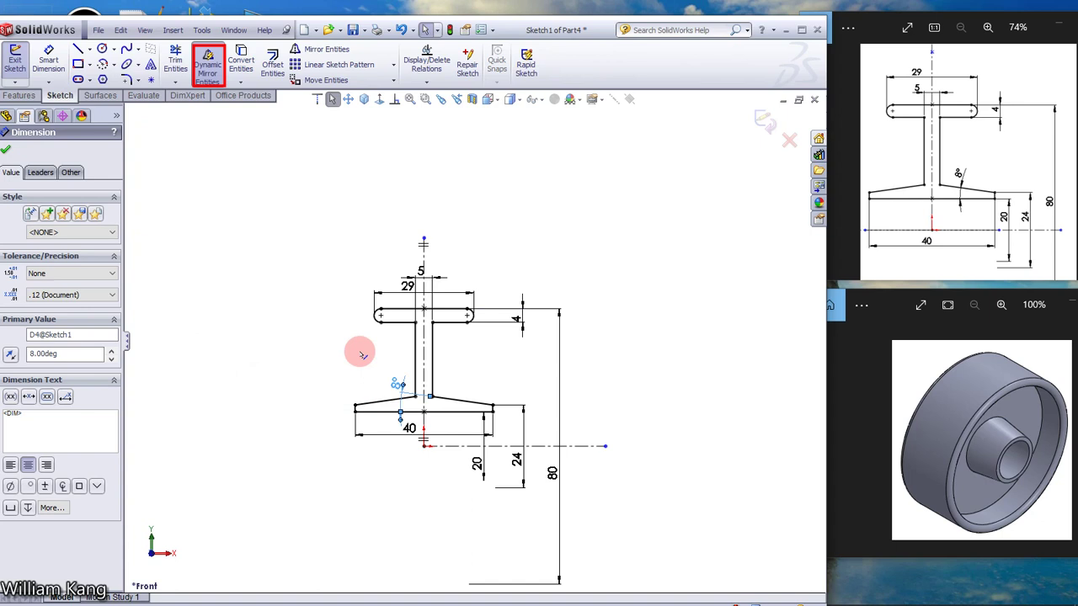
click(308, 336)
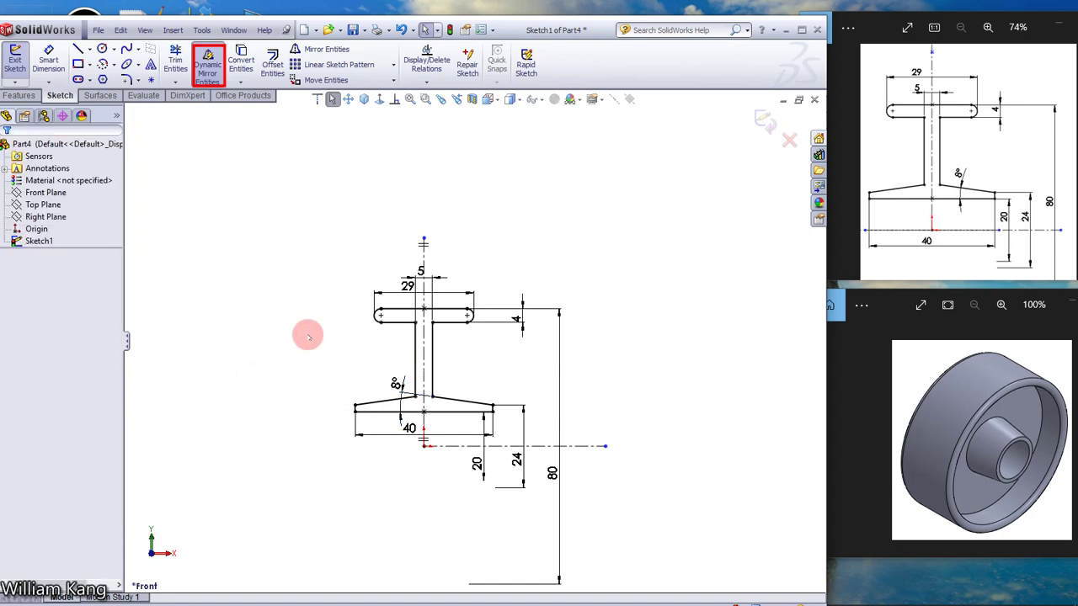
Revolve the sketch 360° about the horizontal centreline to create Revolve1
click(22, 95)
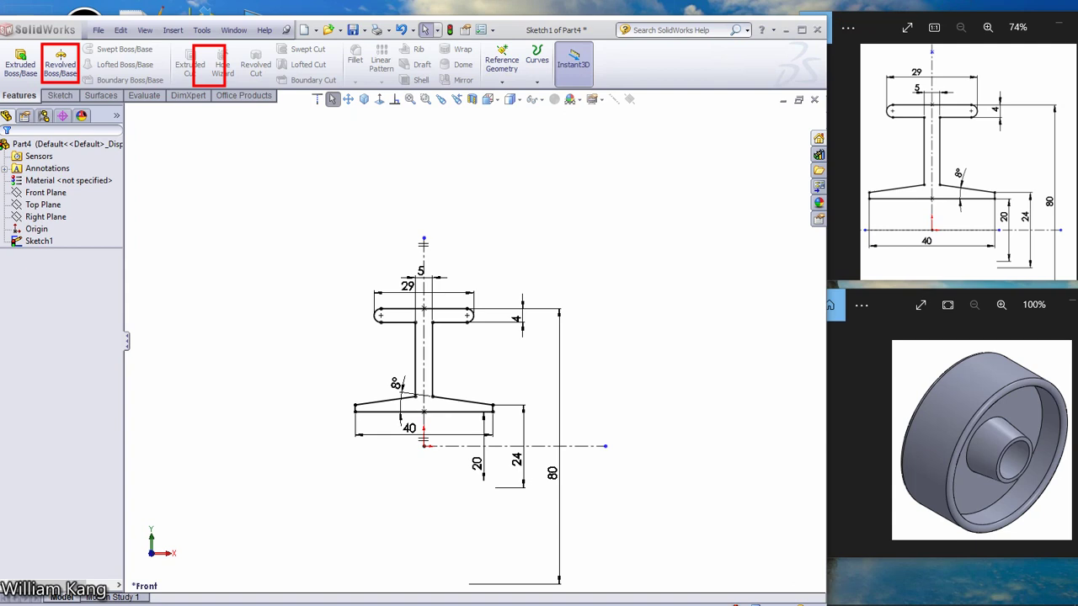
click(55, 65)
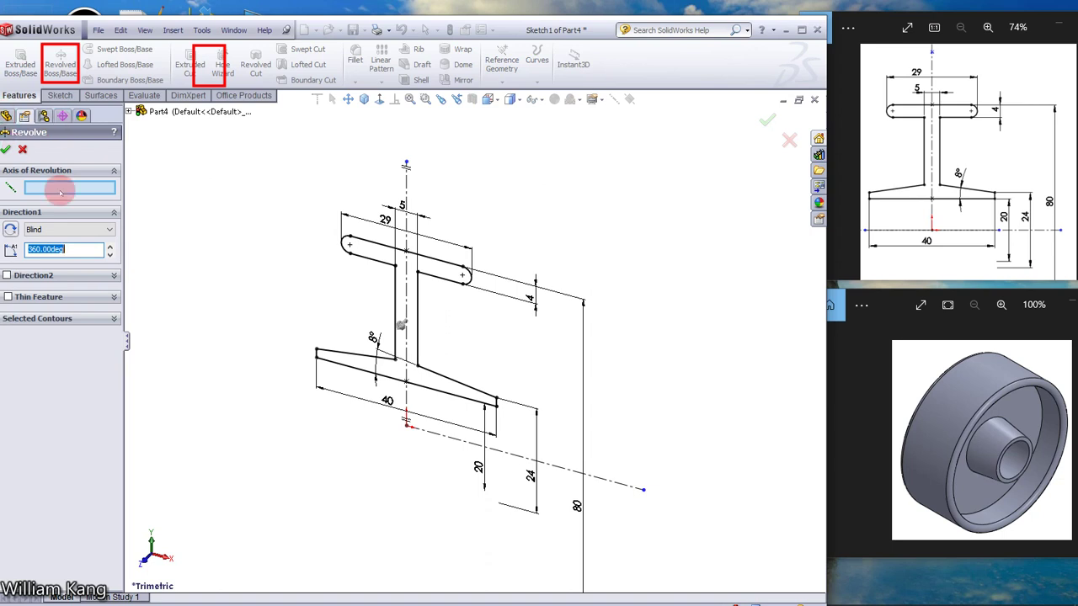
click(62, 190)
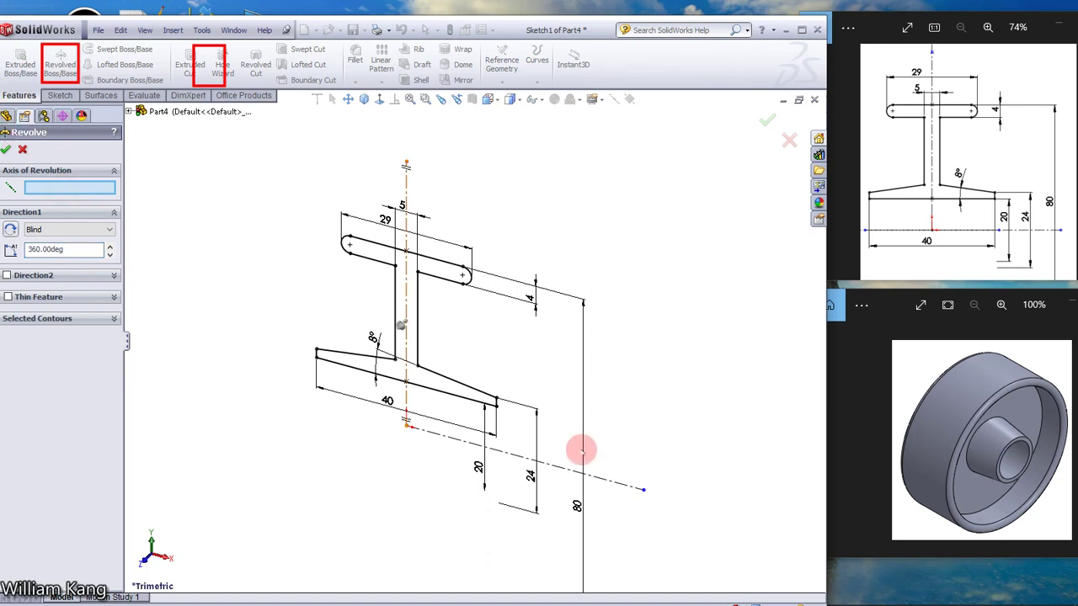
click(574, 473)
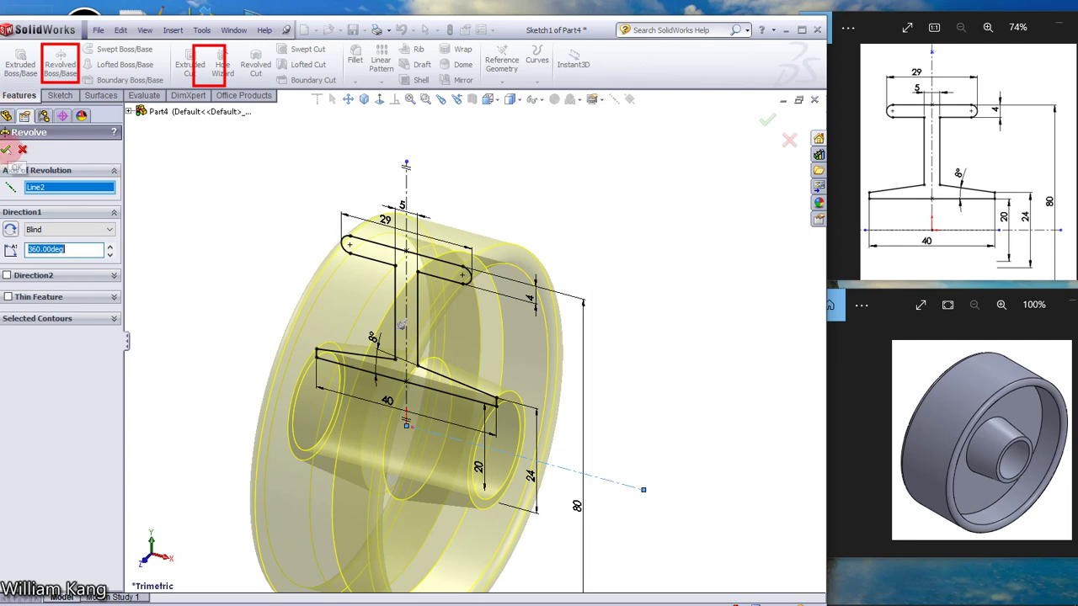
click(6, 149)
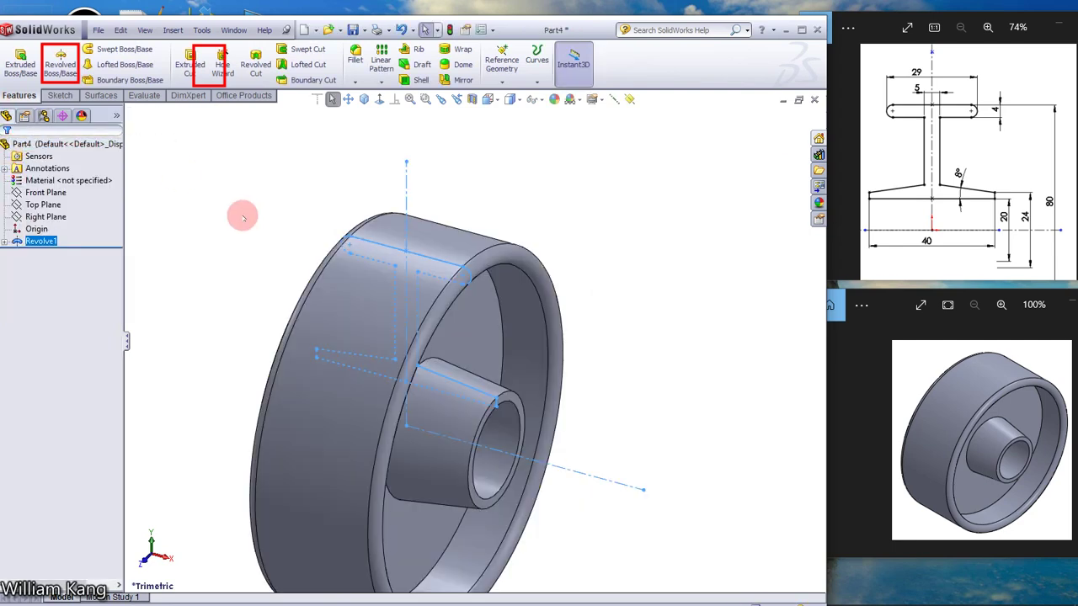
scroll(236, 219, up, 2)
scroll(235, 219, down, 5)
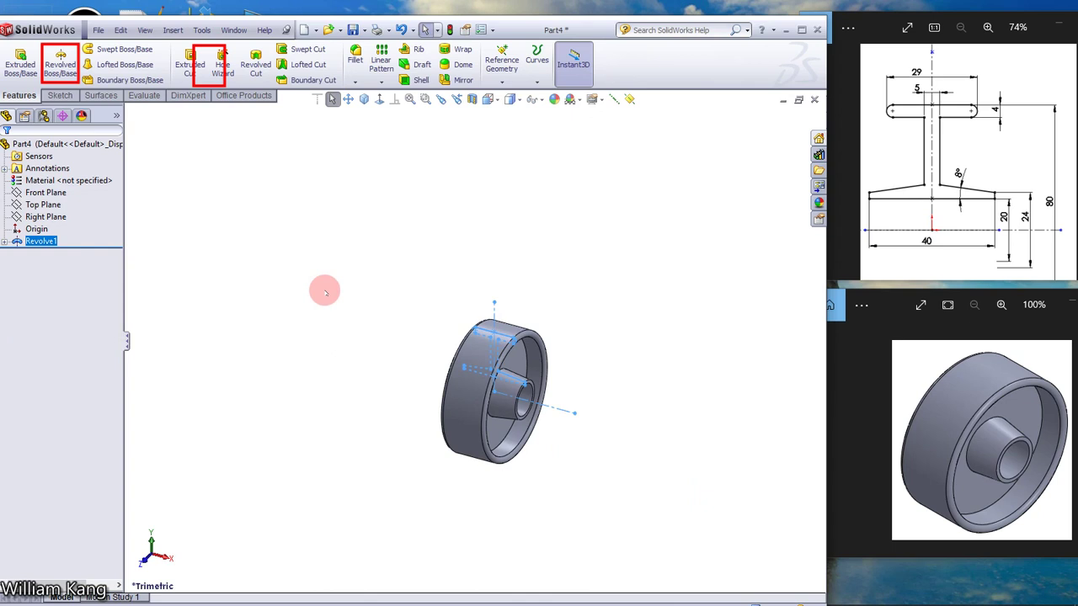
key(f)
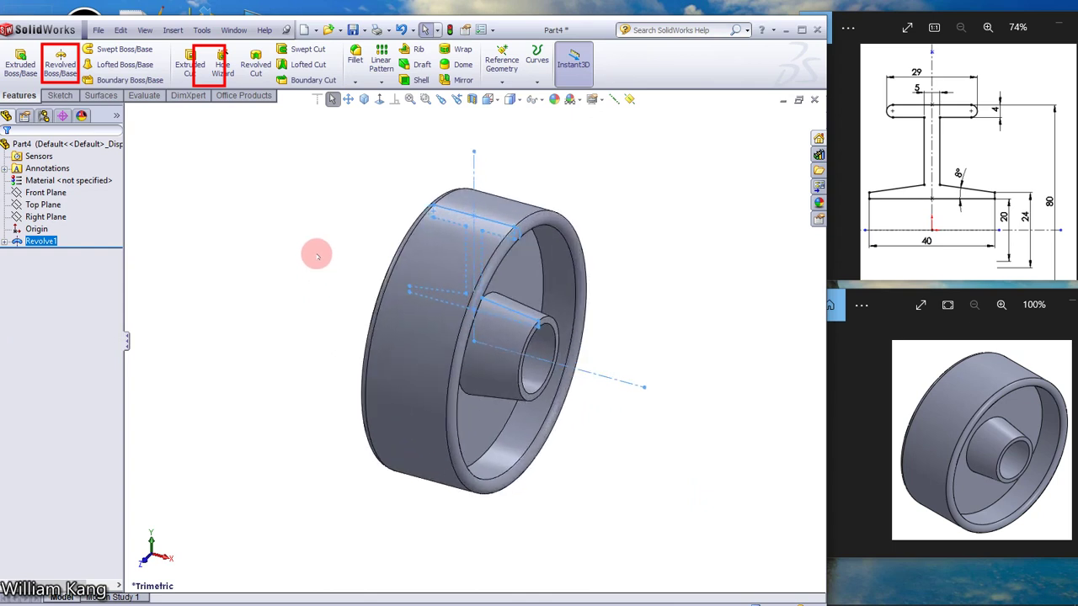